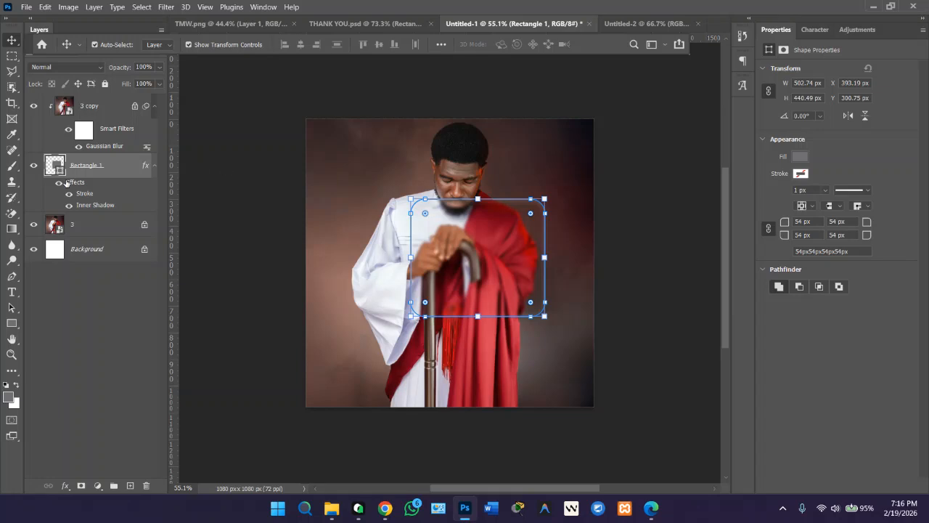
Step: Place image 3 from the 2026 AMAZING folder into the blank Untitled-2 document
click(74, 225)
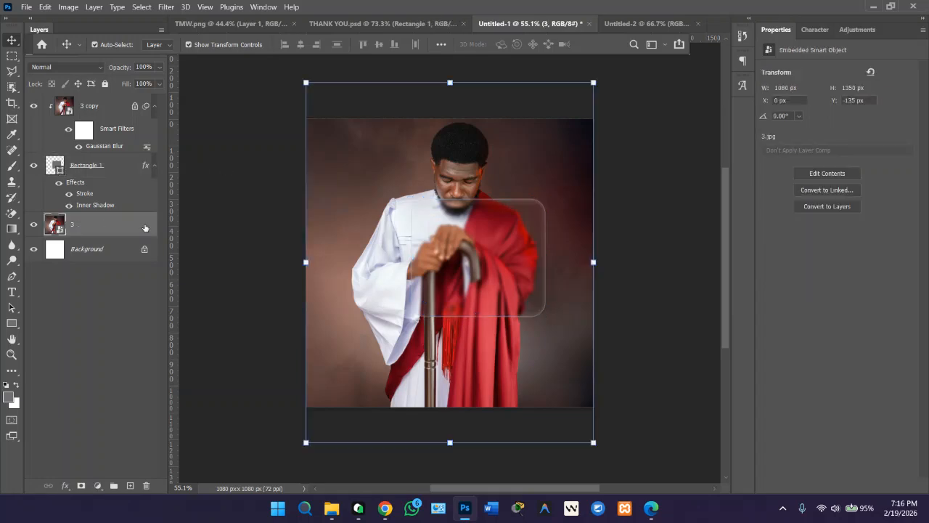
click(628, 27)
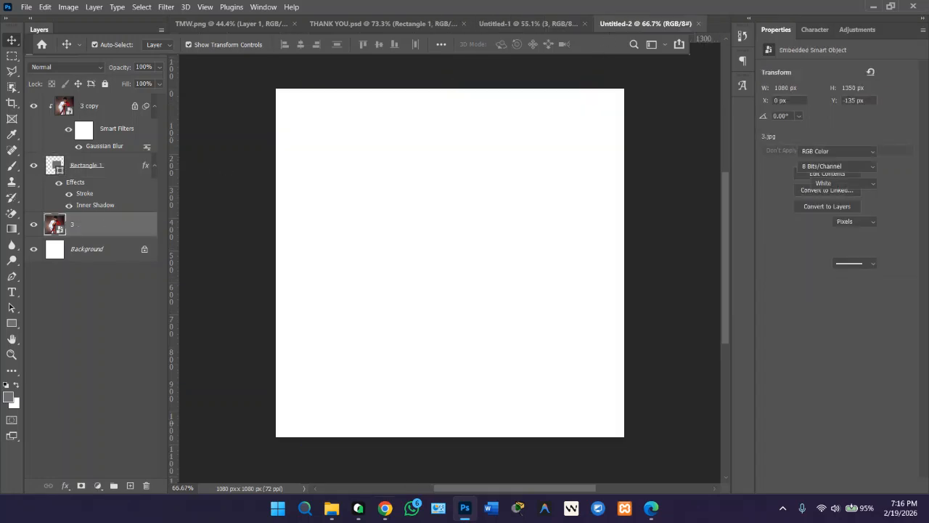
mouse_move(331, 508)
click(354, 448)
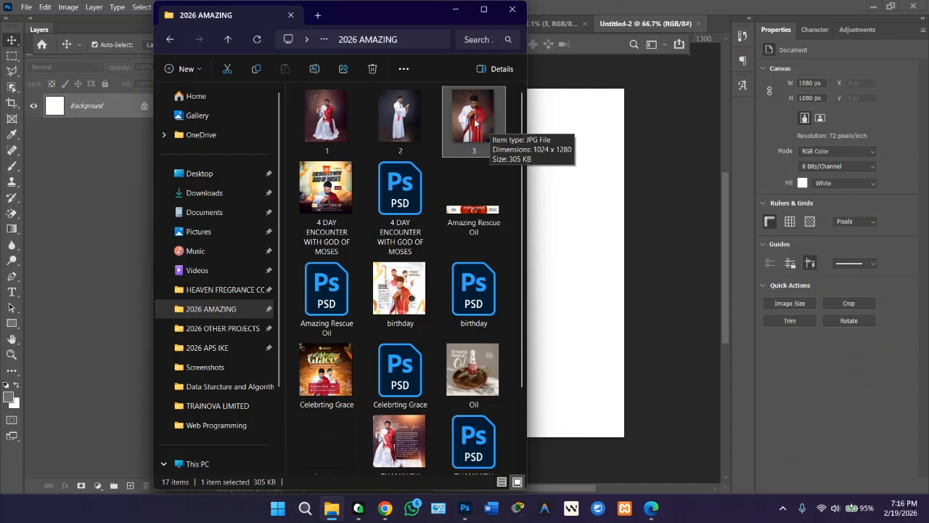
drag(473, 120, 623, 261)
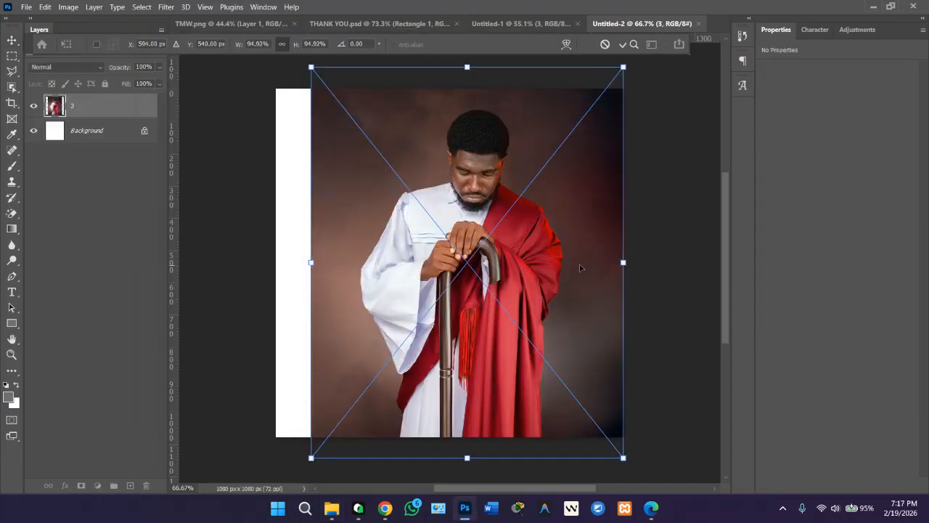
Step: Scale the placed photo to the full 1080 px canvas width, shift it to Y -57 px and commit the placement
drag(311, 261, 276, 263)
drag(419, 192, 418, 210)
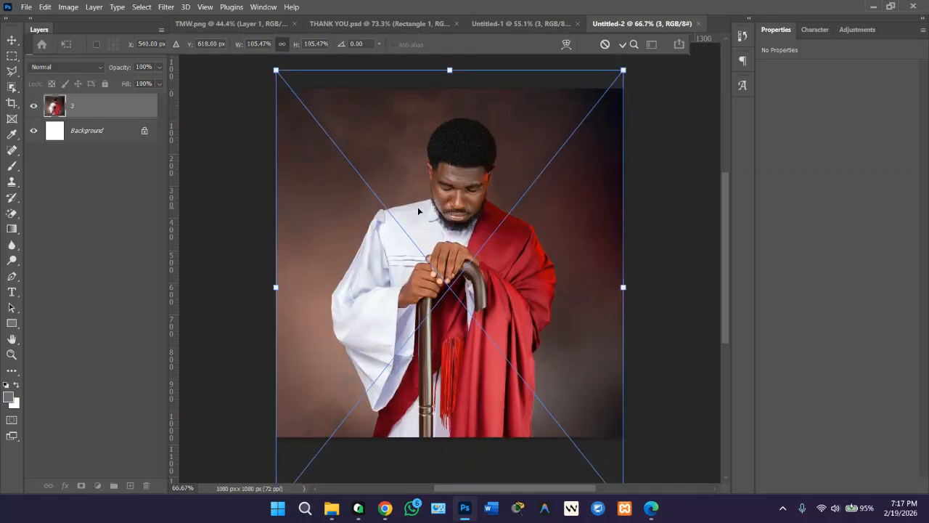
click(623, 45)
scroll(473, 247, down, 1)
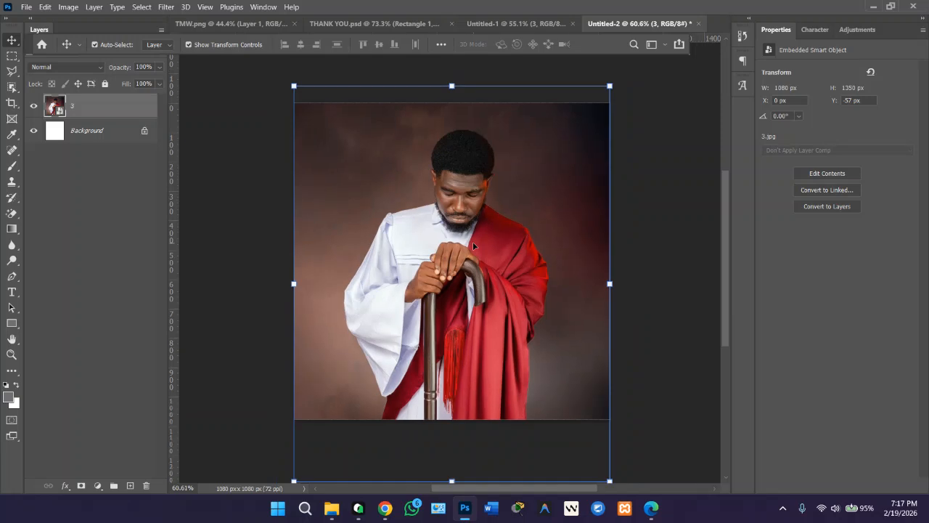
scroll(473, 247, down, 1)
scroll(474, 246, up, 2)
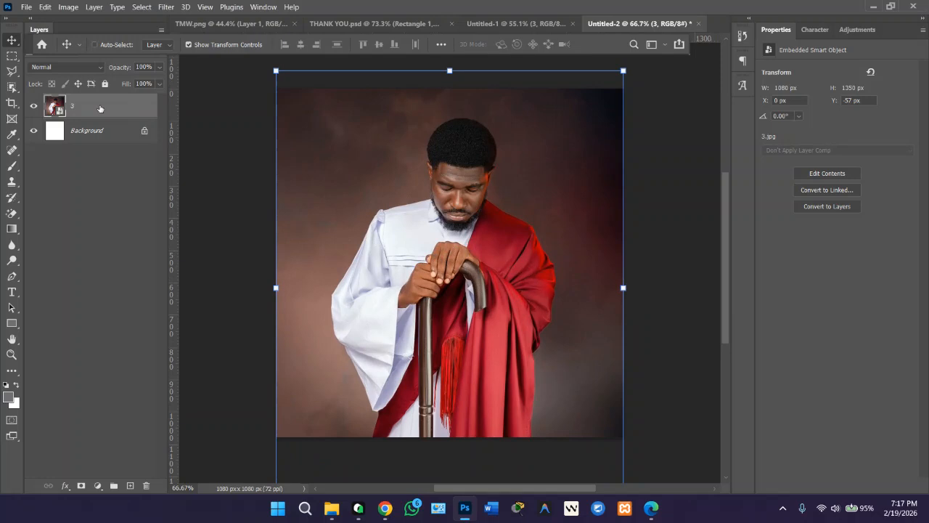
Step: Duplicate the photo layer 3 and lock the position of the original layer
key(ctrl+j)
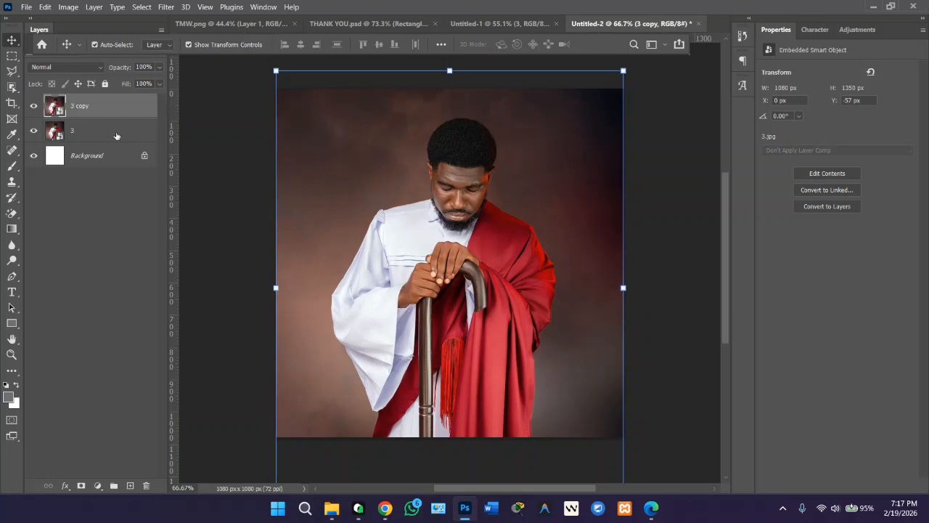
click(95, 132)
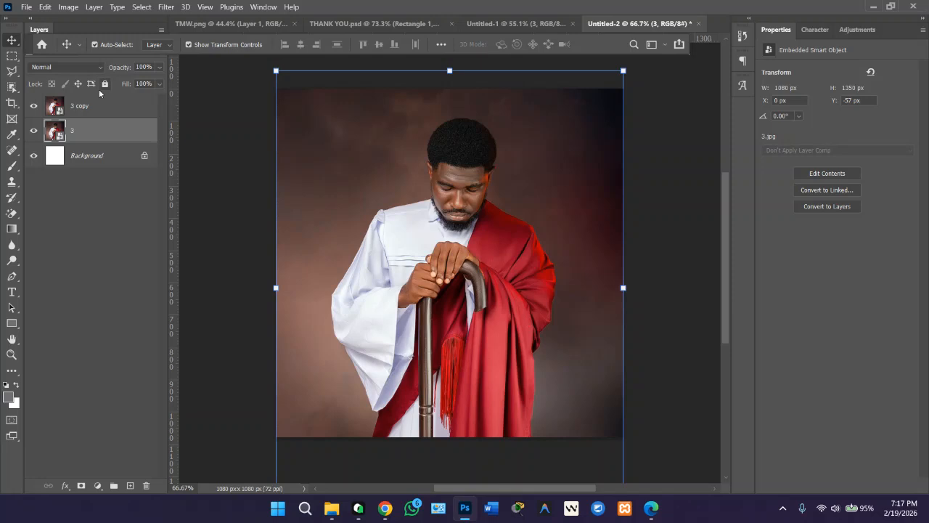
click(79, 85)
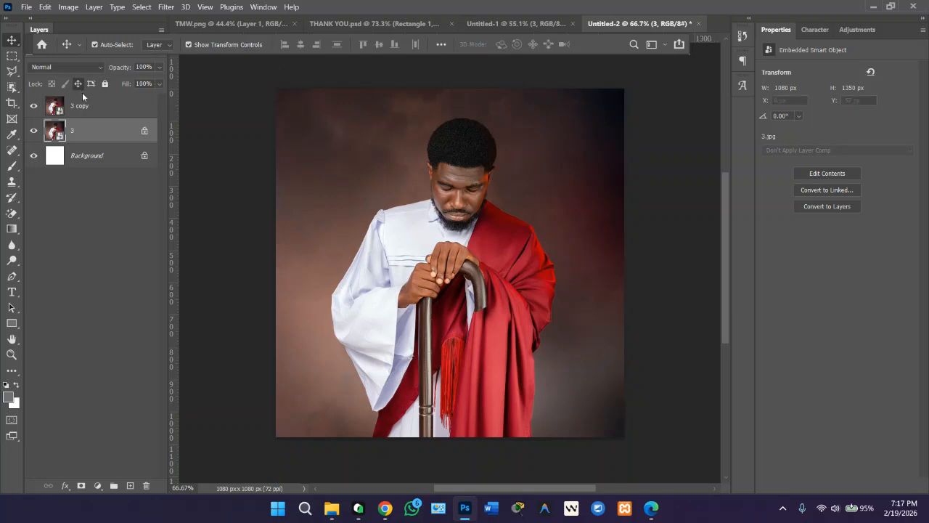
Step: Draw a rectangle of about 510 x 741 px over the man, between the two photo layers, and round its corners to about 47 px
click(12, 324)
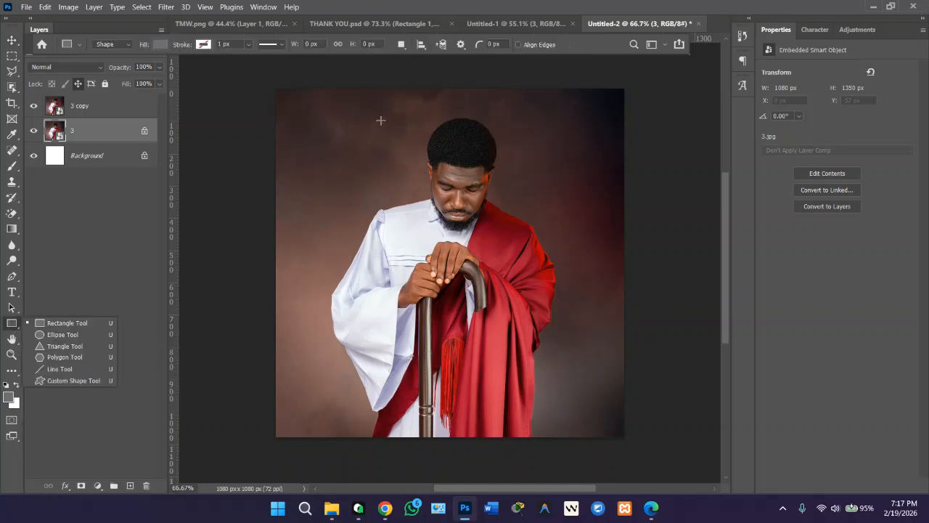
drag(380, 121, 546, 359)
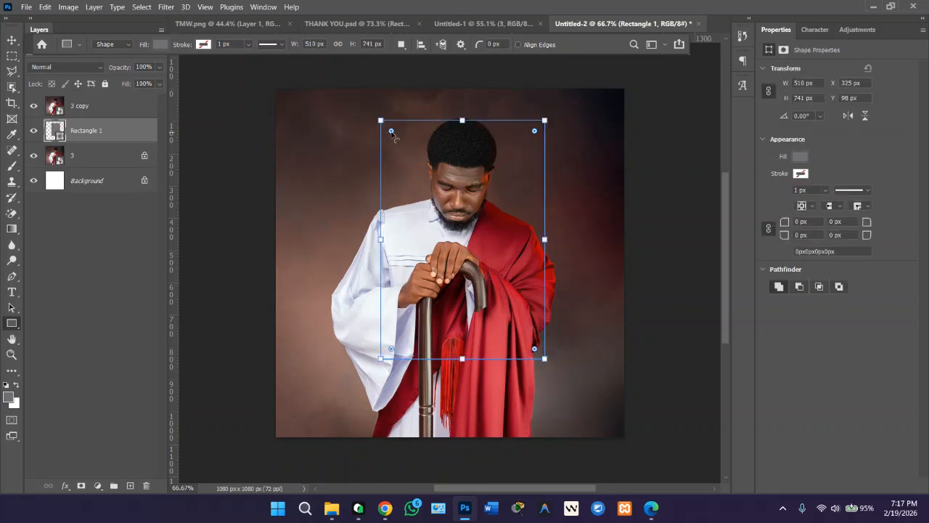
drag(392, 133, 396, 136)
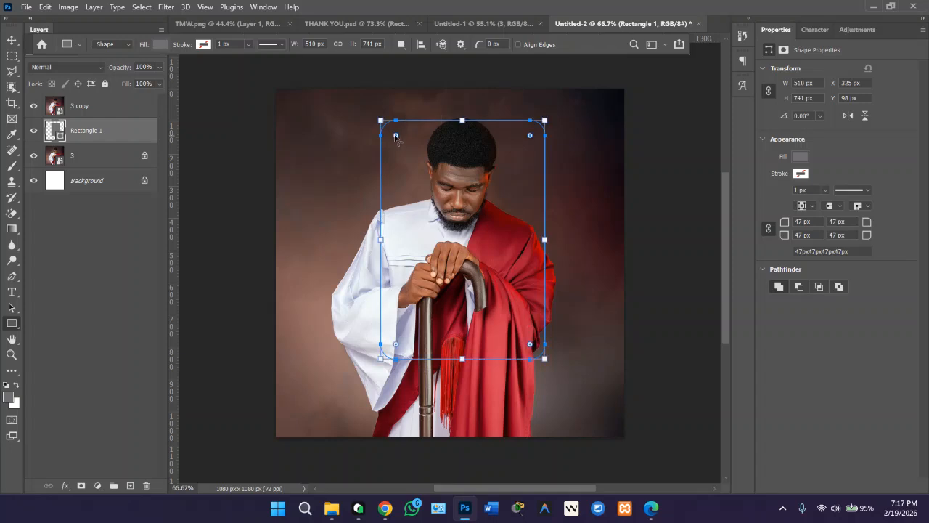
Step: Move the rectangle layer above the duplicate photo layer and back beneath it to compare the stacking order
click(93, 116)
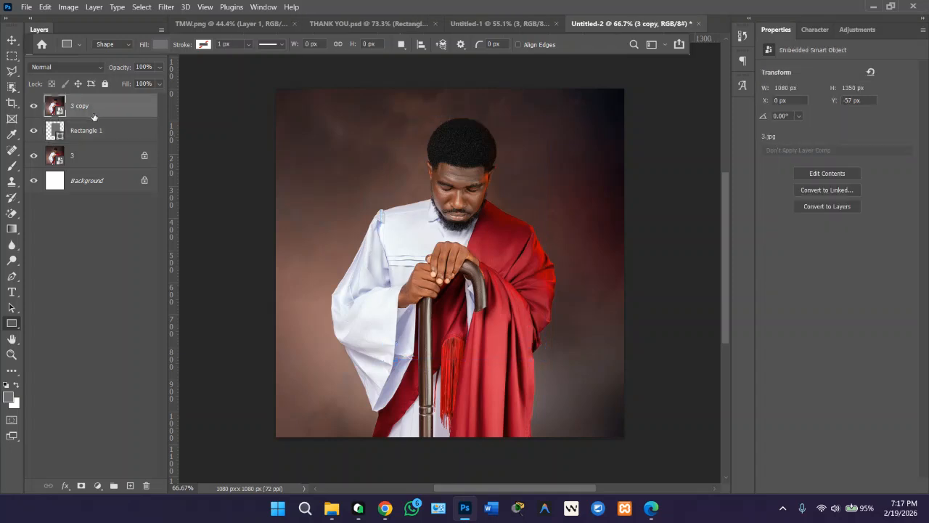
click(98, 135)
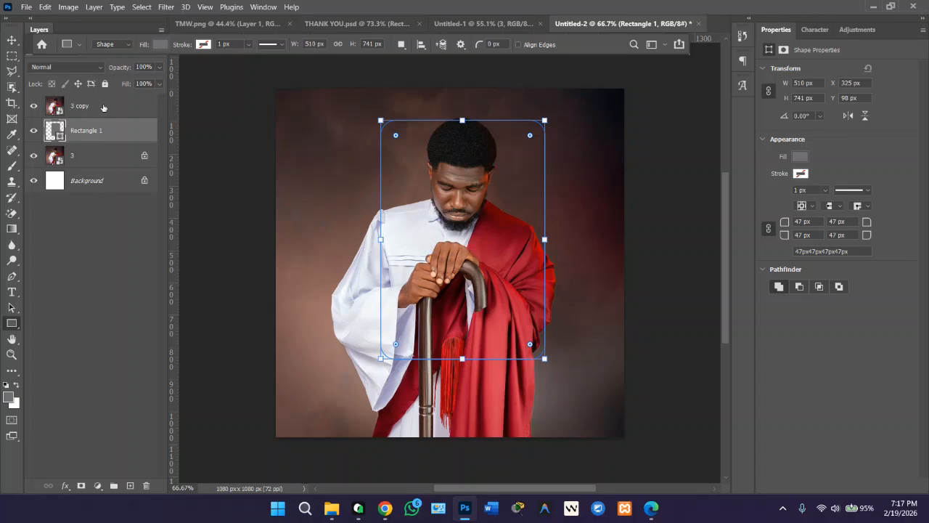
click(76, 108)
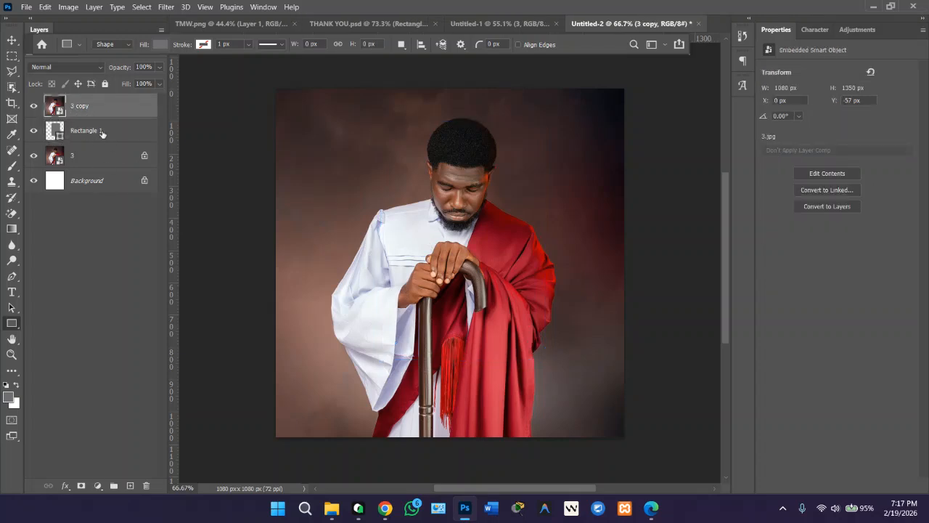
drag(102, 135, 101, 106)
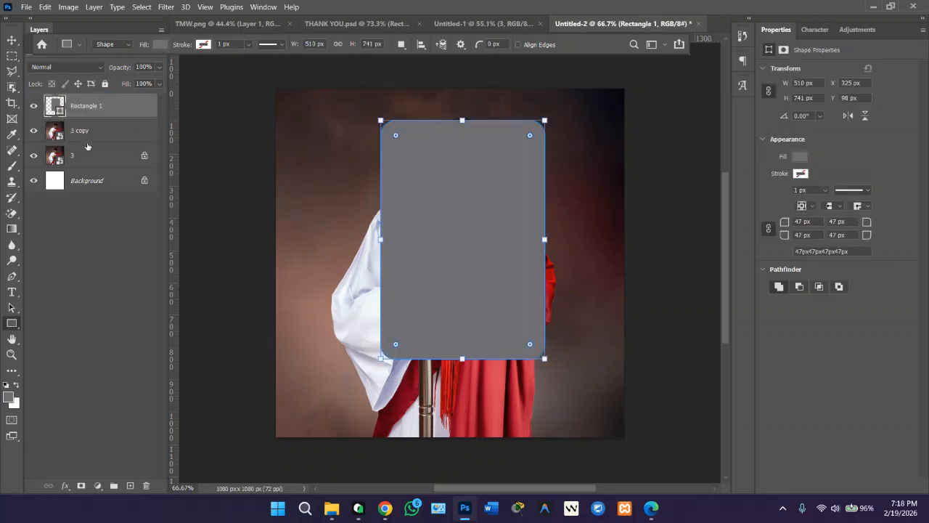
drag(91, 110, 91, 134)
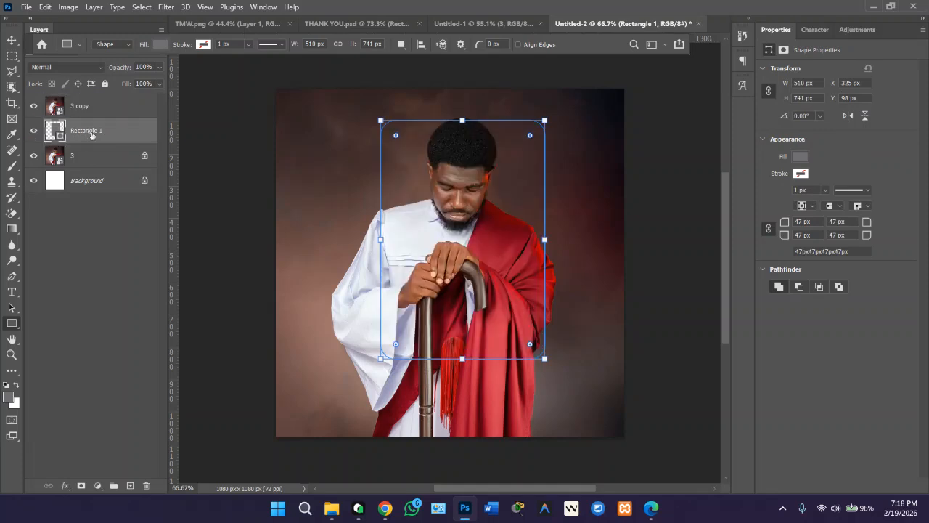
Step: Apply a Gaussian Blur with a 4.6 px radius to the duplicate photo layer 3 copy
key(v)
scroll(356, 224, up, 2)
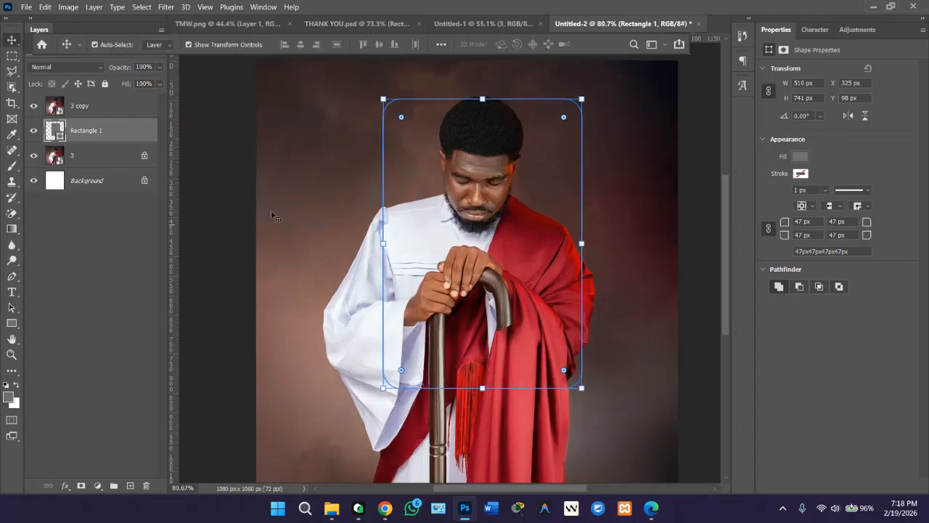
click(239, 195)
scroll(367, 247, down, 1)
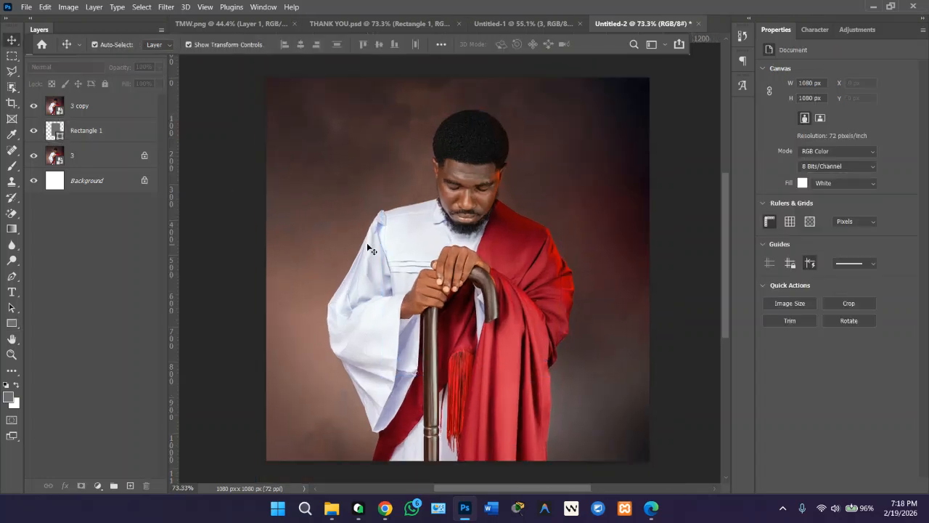
click(96, 108)
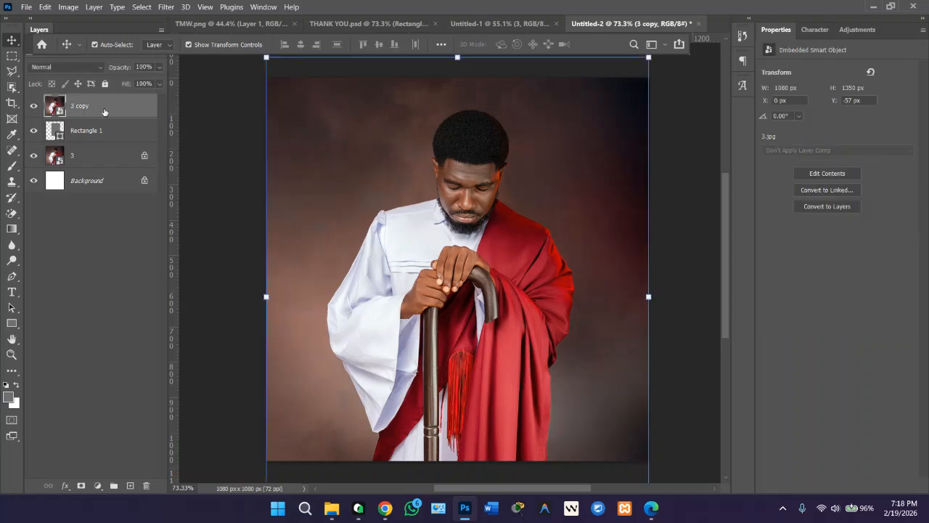
click(167, 8)
mouse_move(233, 152)
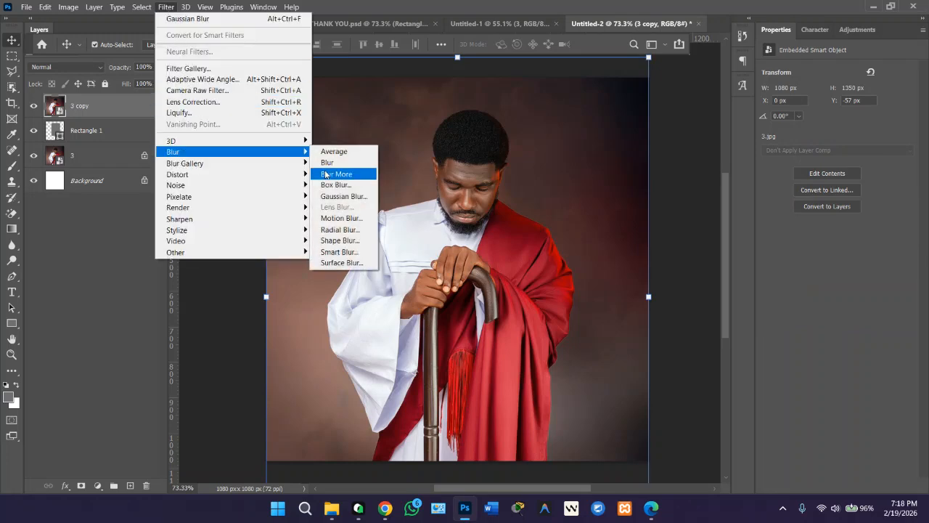
click(346, 196)
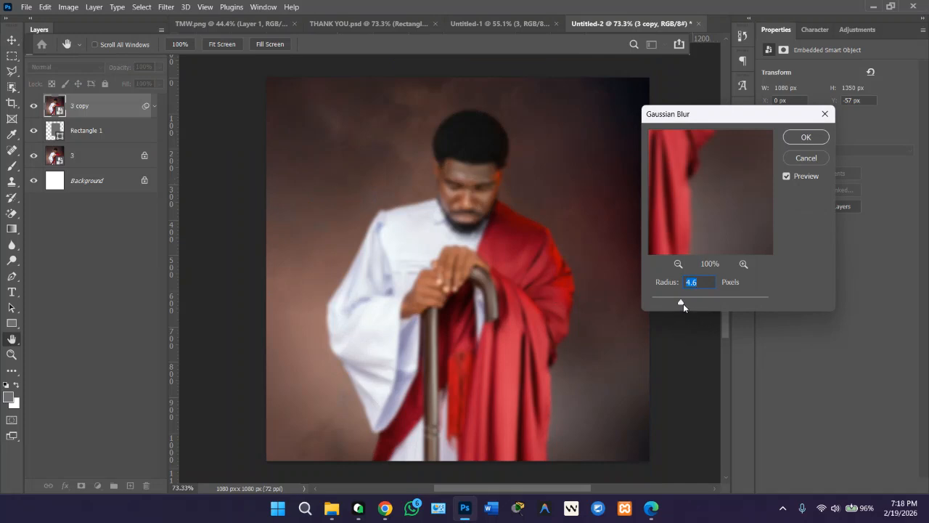
scroll(700, 284, down, 1)
click(806, 139)
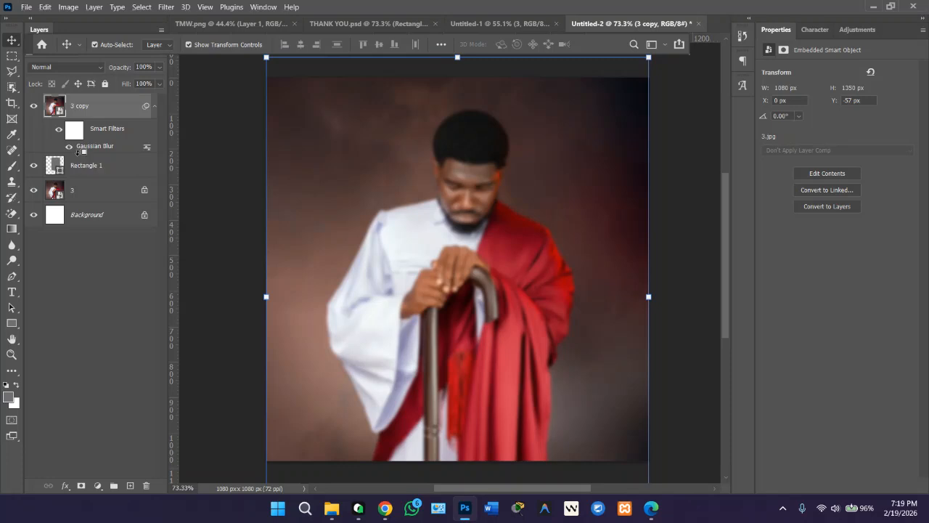
Step: Clip the blurred photo copy to the rounded rectangle and check the clipping by briefly hiding the sharp photo layer
alt+click(78, 153)
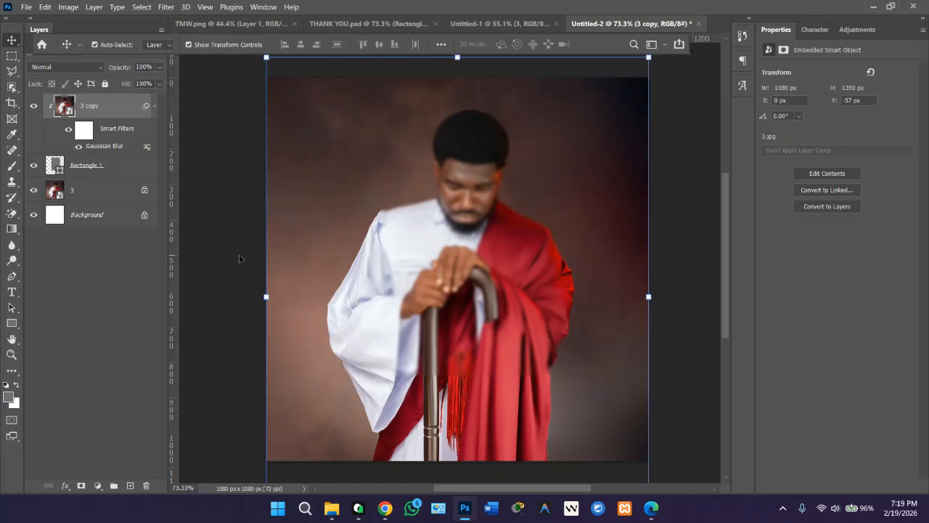
click(36, 191)
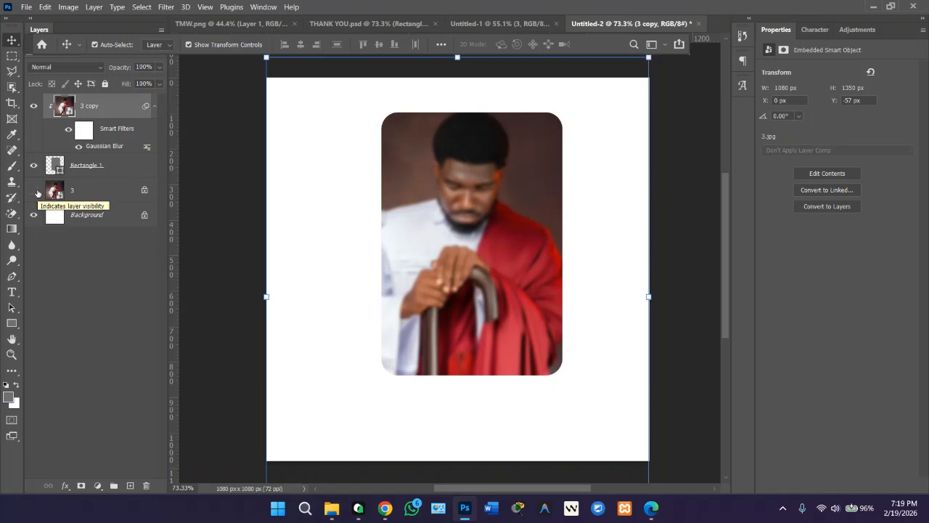
click(34, 191)
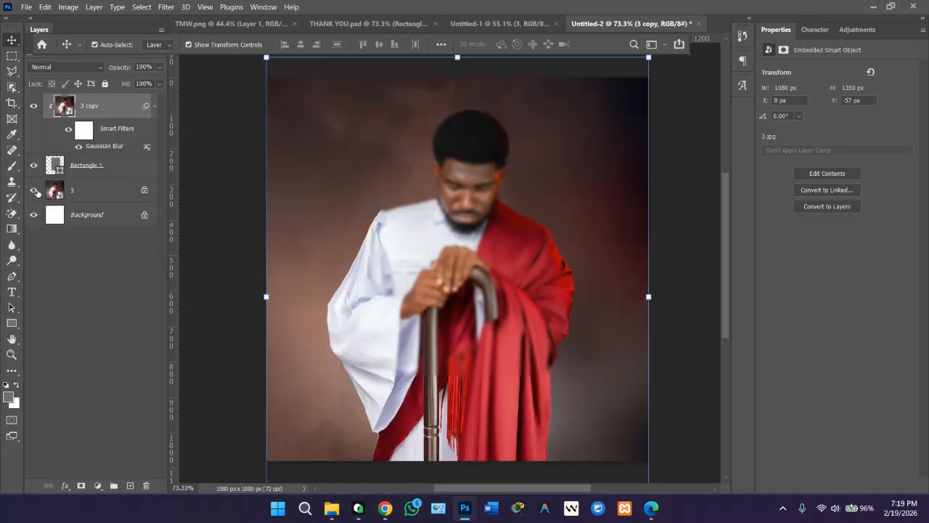
Step: Lock the position of the blurred 3 copy layer
click(96, 166)
click(99, 108)
click(80, 85)
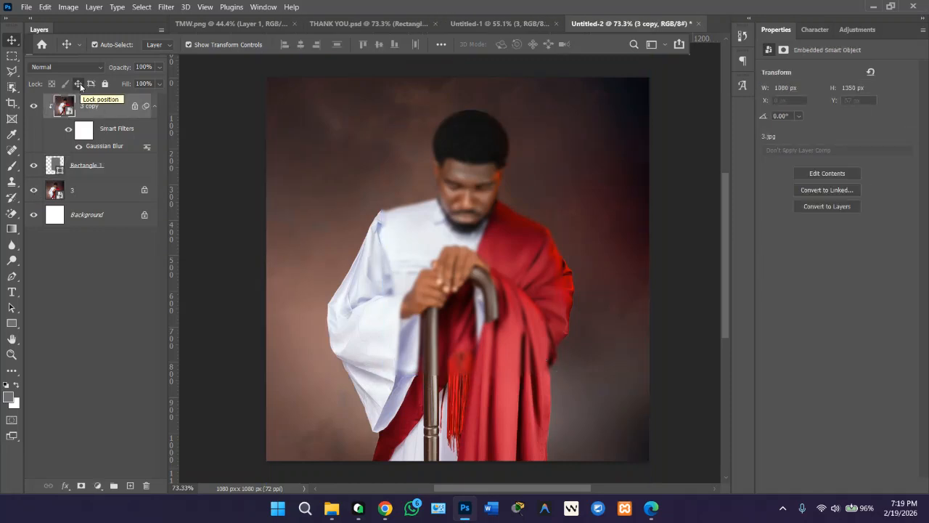
Step: Move the rounded rectangle around over the photo and leave it at X 264 px, Y 100 px
click(109, 167)
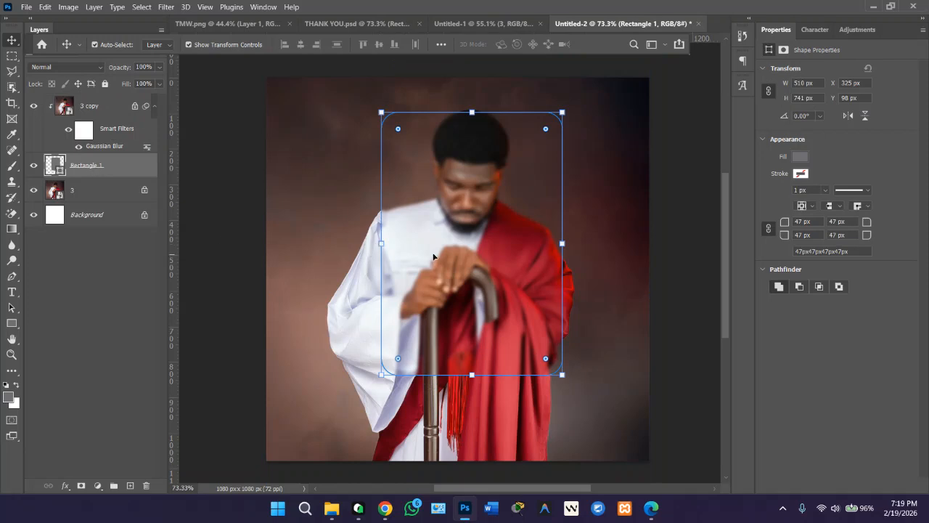
drag(434, 257, 384, 387)
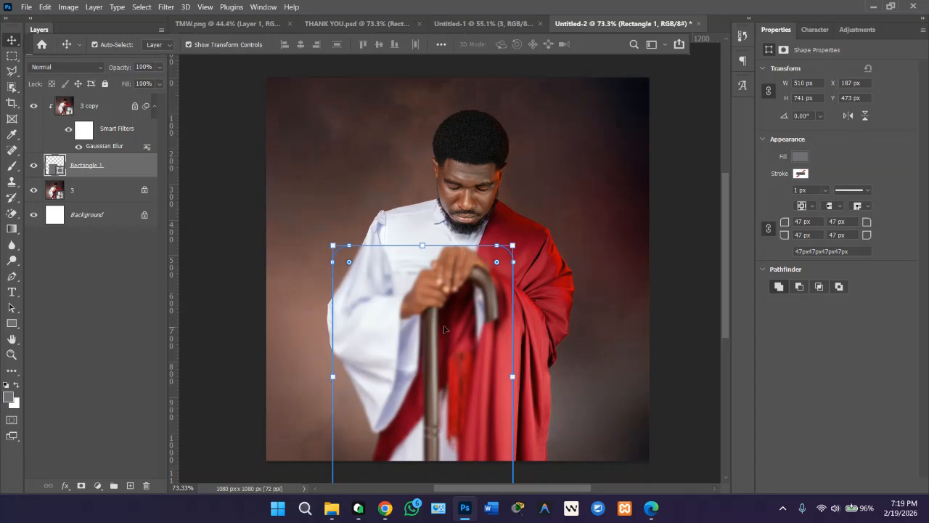
drag(447, 326, 472, 212)
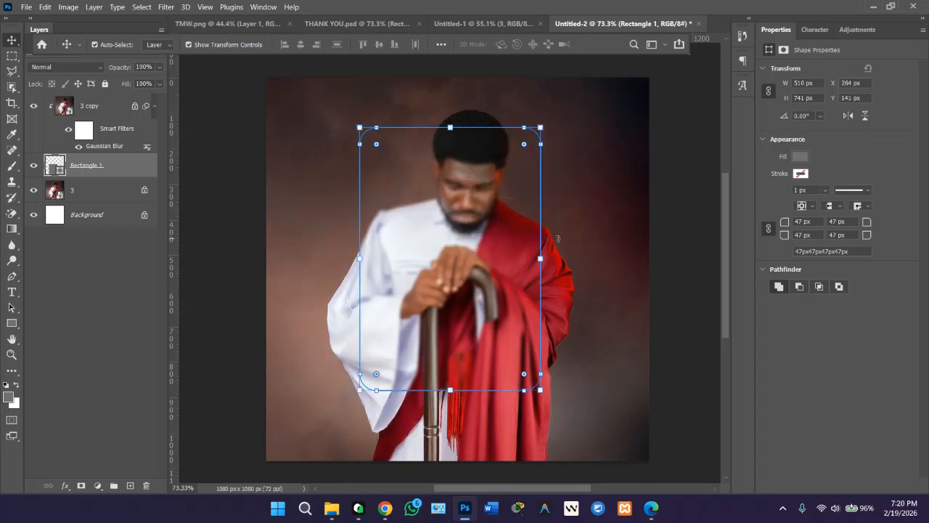
click(666, 289)
click(446, 251)
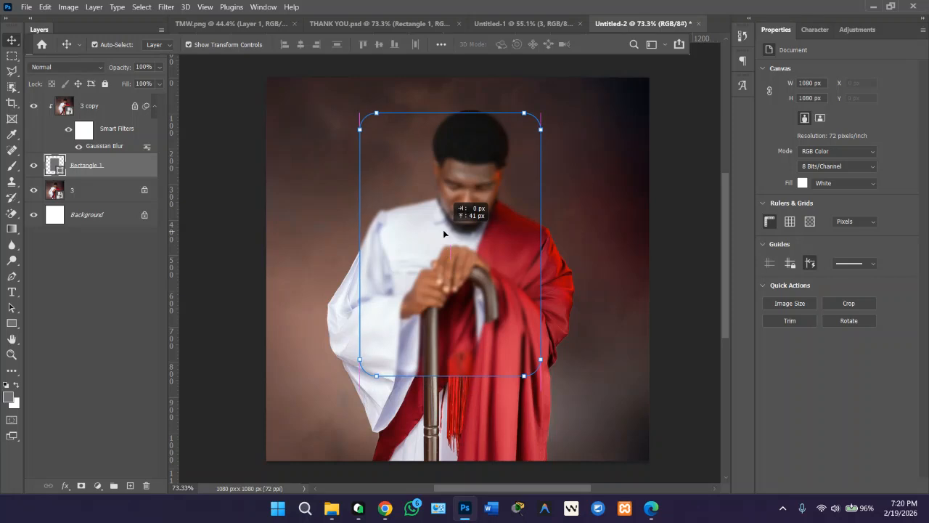
click(655, 310)
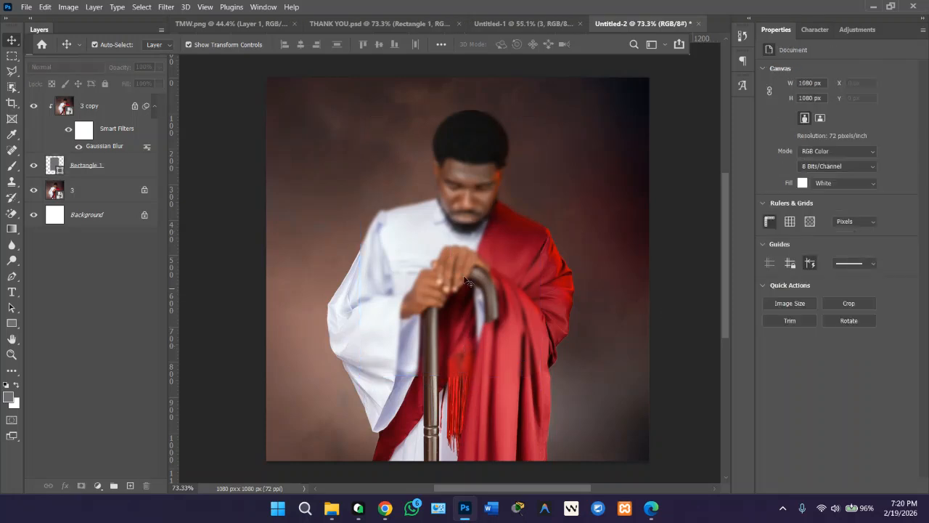
click(444, 232)
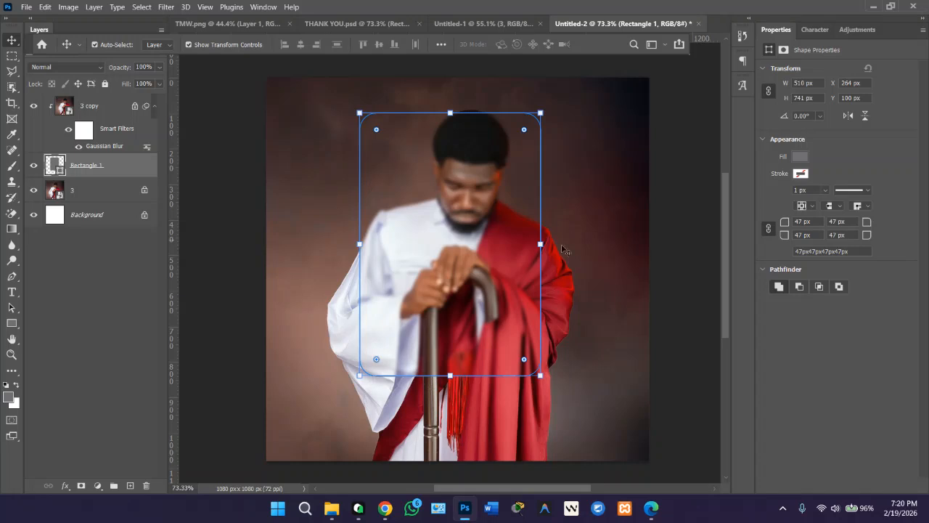
Step: Add a Stroke layer effect of 1 px to the rounded rectangle, keeping the canvas visible around the settings
click(69, 488)
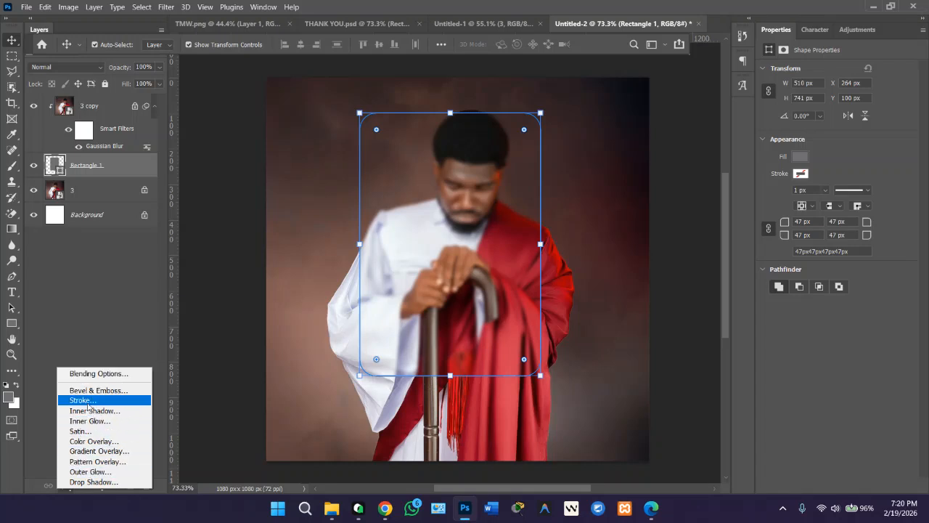
click(87, 404)
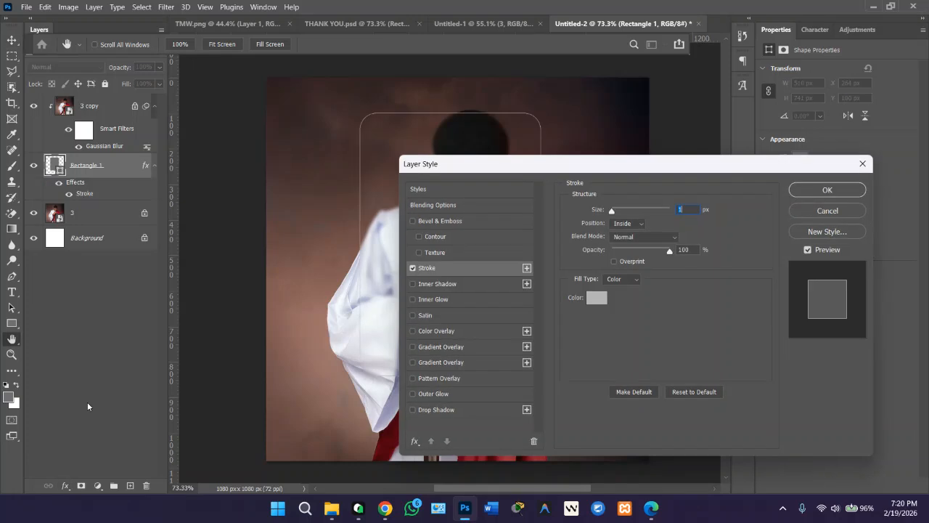
drag(490, 172, 676, 140)
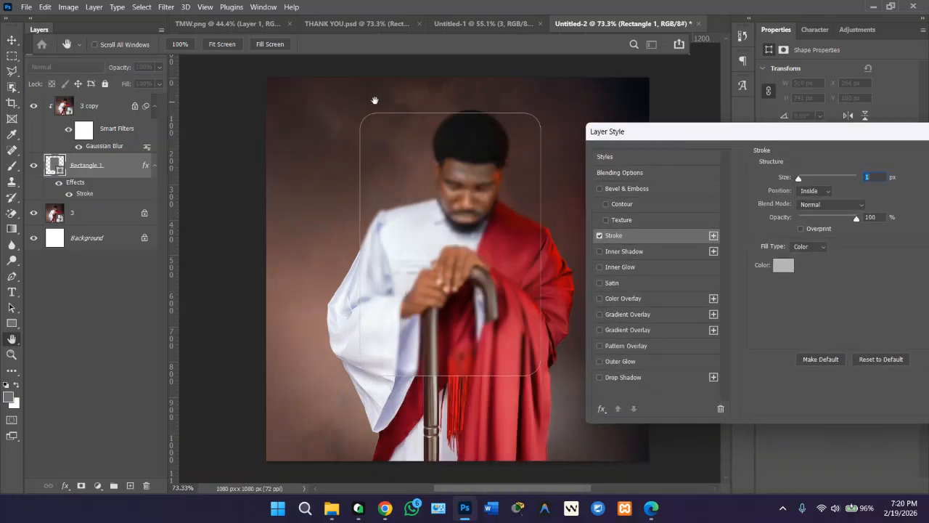
drag(694, 135, 205, 193)
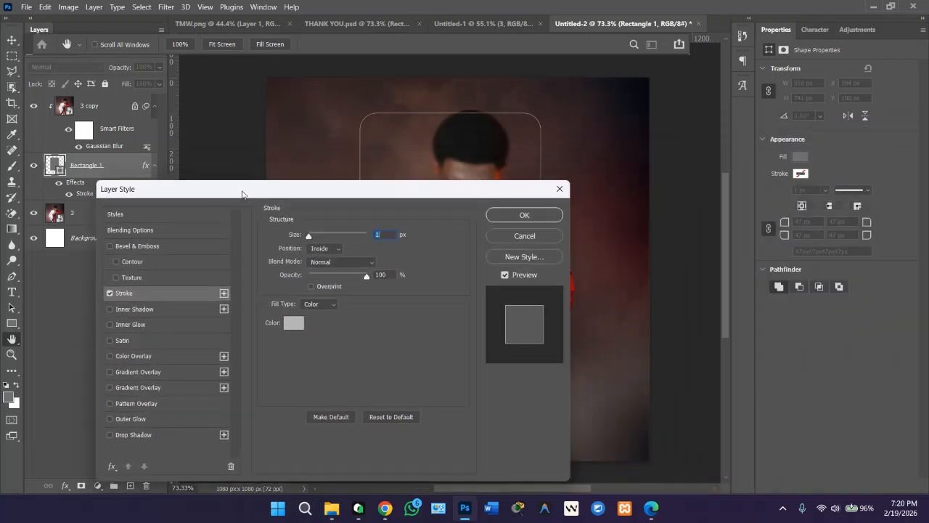
drag(370, 196, 448, 200)
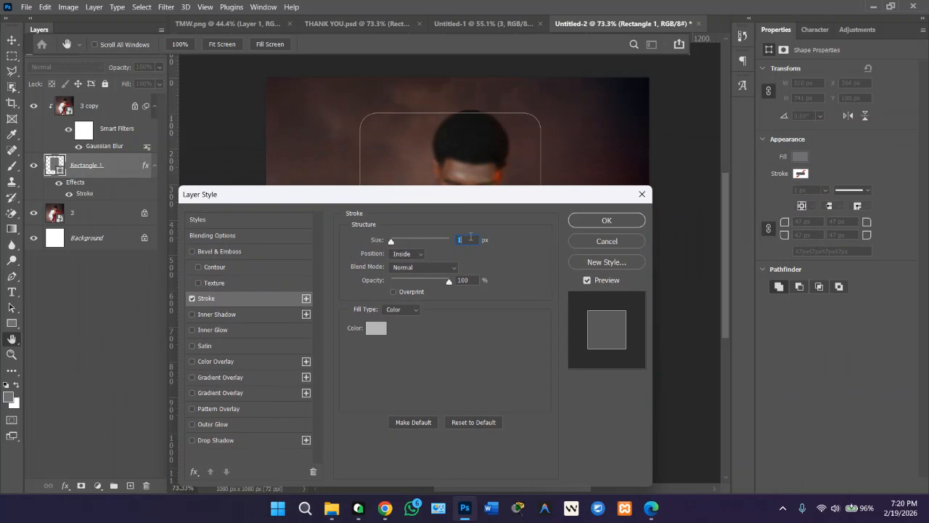
Step: Try white for the rounded rectangle's stroke color, but settle on a neutral light gray and accept it
click(377, 328)
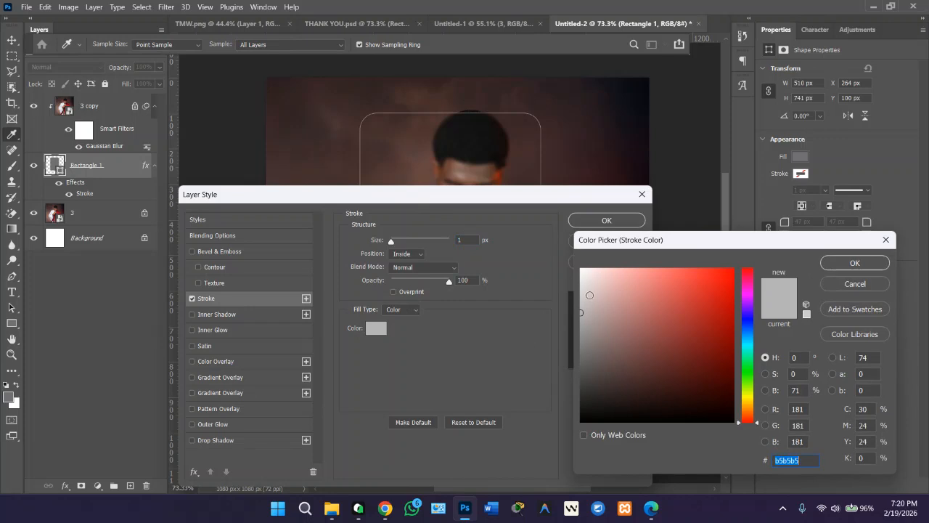
drag(586, 293, 580, 269)
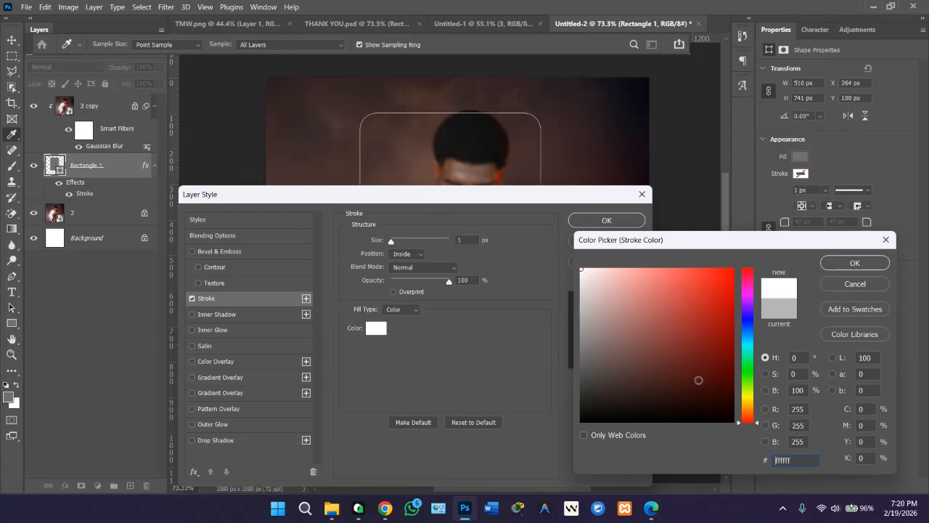
mouse_move(584, 273)
mouse_down()
mouse_move(574, 306)
mouse_move(552, 312)
mouse_up()
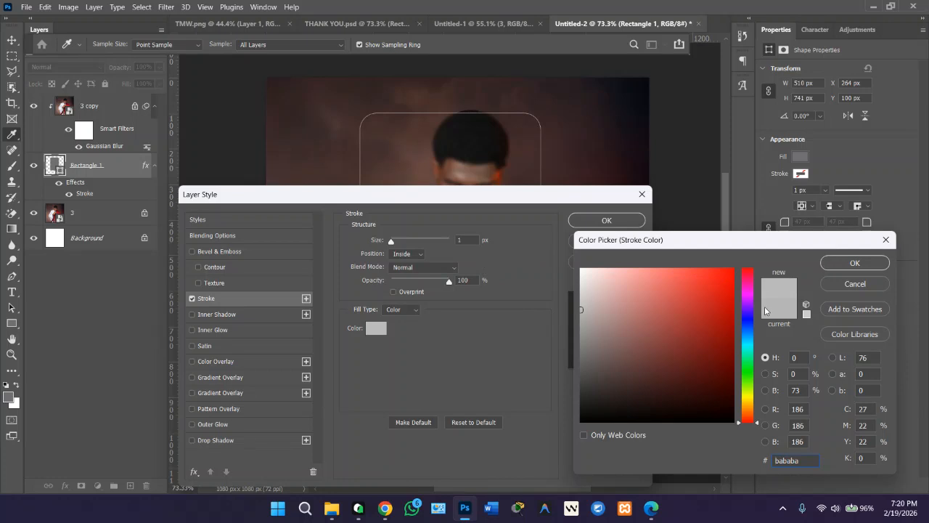
click(580, 311)
drag(579, 313, 581, 312)
click(855, 262)
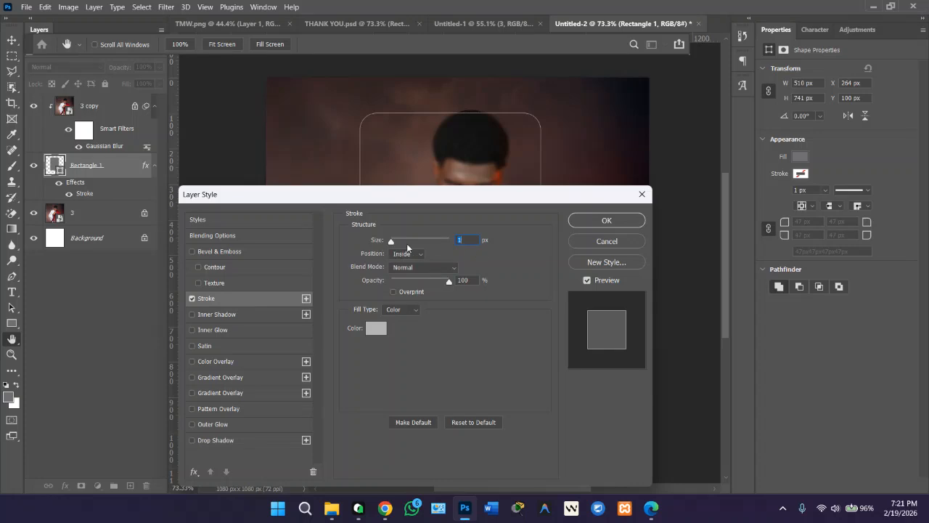
Step: Keep the stroke size at 1 px and try the Outside and Center positions before returning it to Inside
mouse_move(393, 244)
mouse_down()
mouse_move(414, 245)
mouse_move(386, 244)
mouse_up()
drag(399, 198, 409, 258)
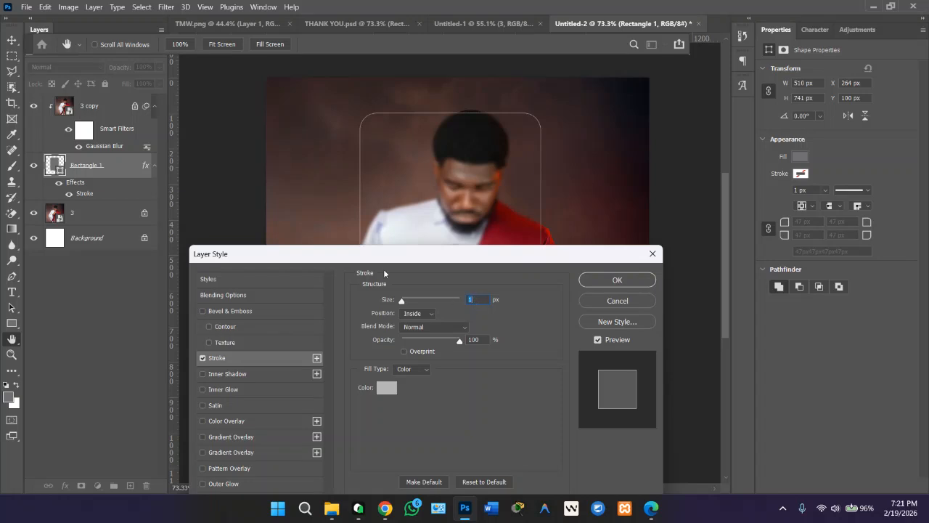
drag(367, 260, 641, 222)
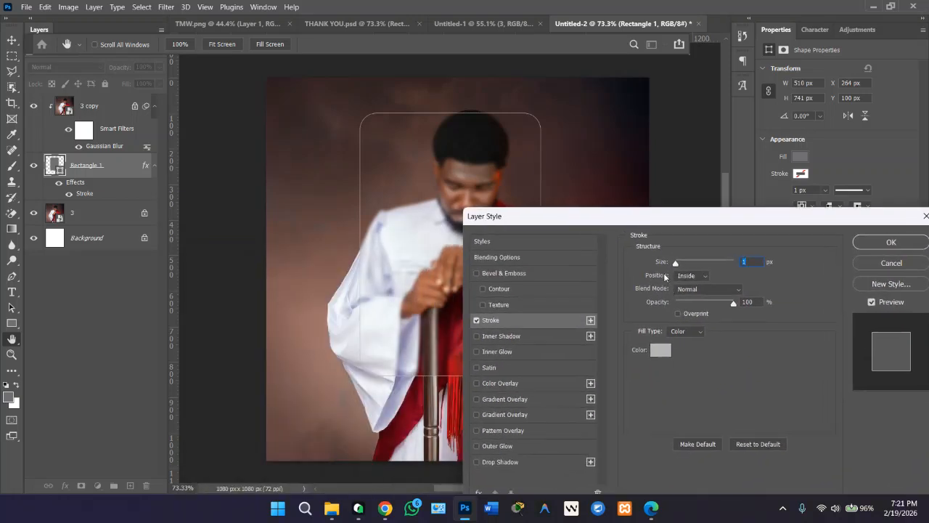
click(691, 276)
click(700, 288)
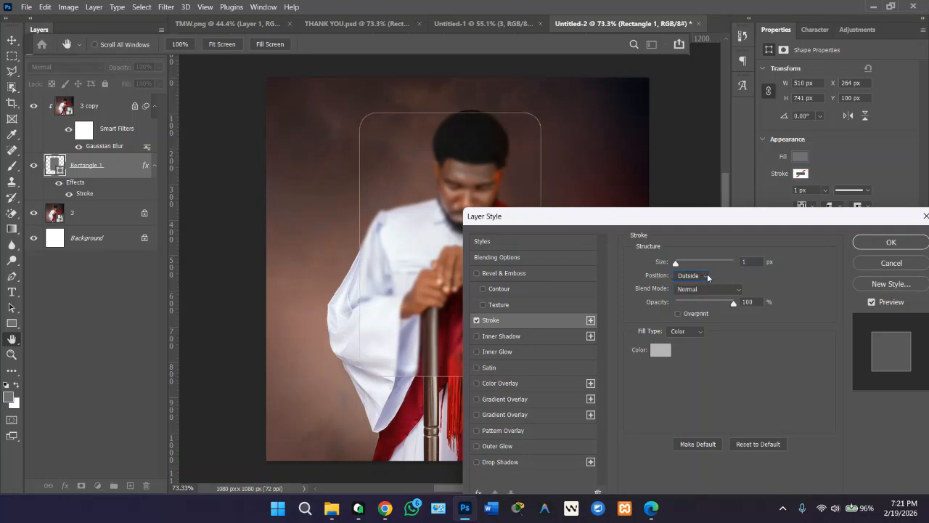
click(703, 276)
click(694, 304)
click(705, 278)
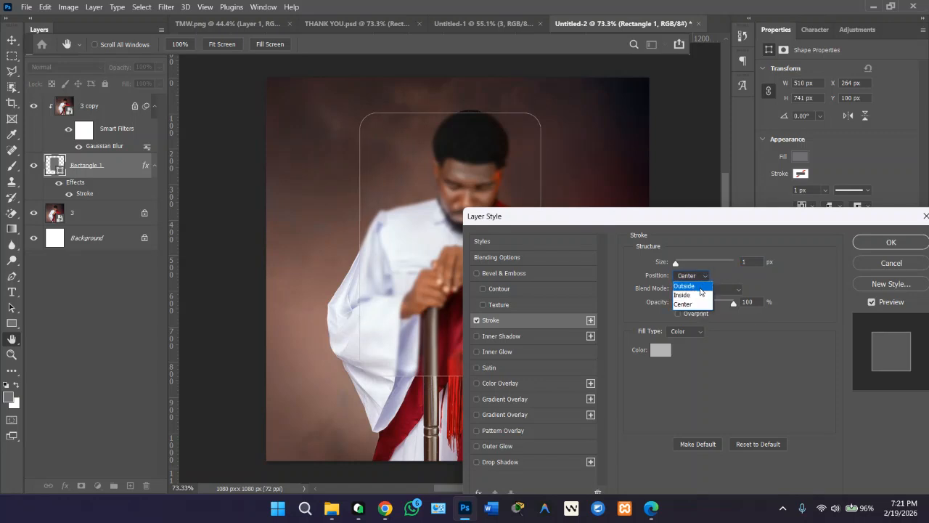
click(698, 294)
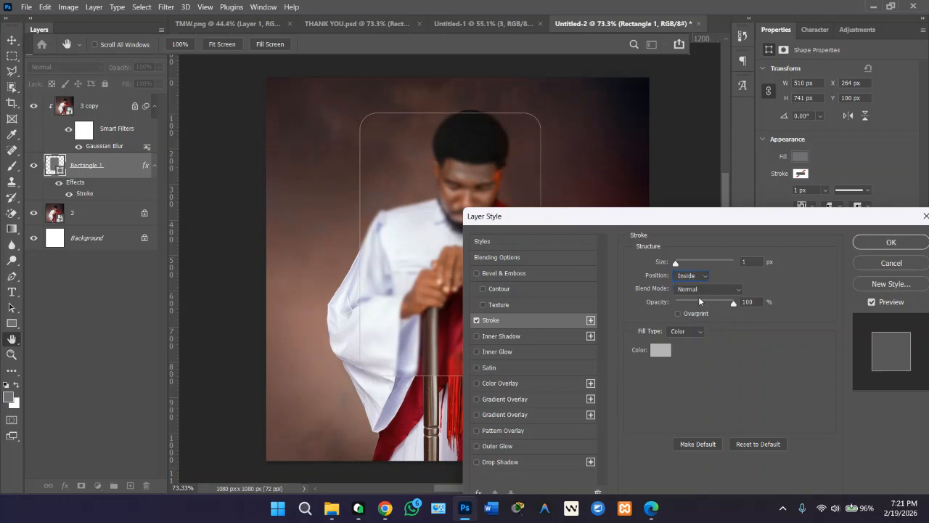
Step: Try the Luminosity blend mode on the stroke, then set it to Overlay with the size kept at 1 px
click(740, 290)
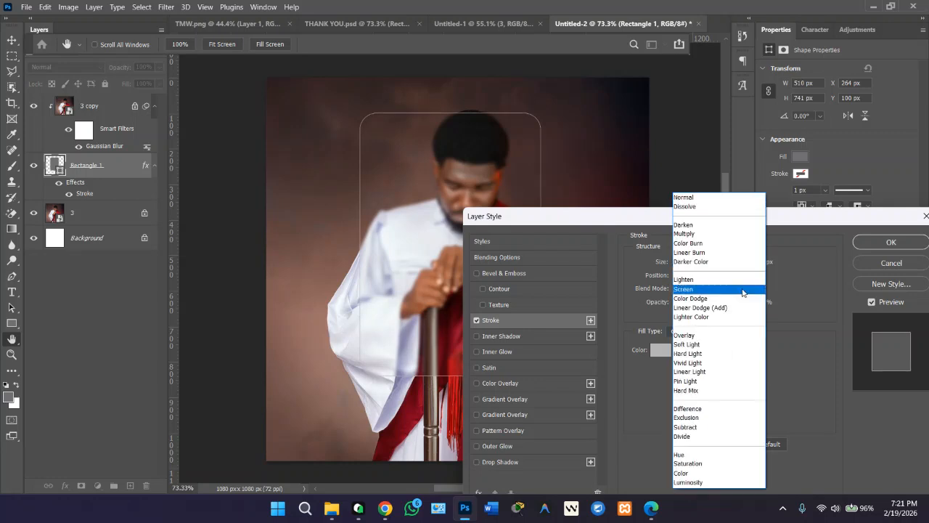
click(694, 482)
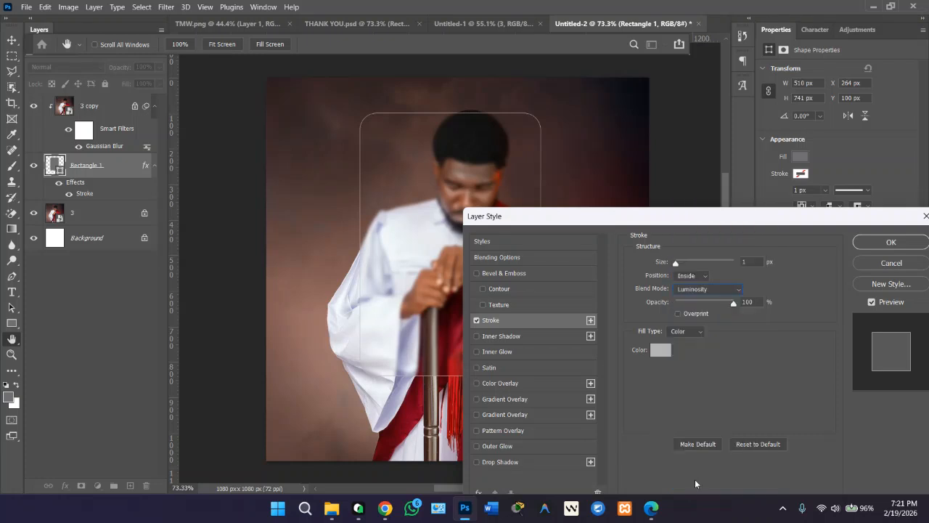
click(741, 291)
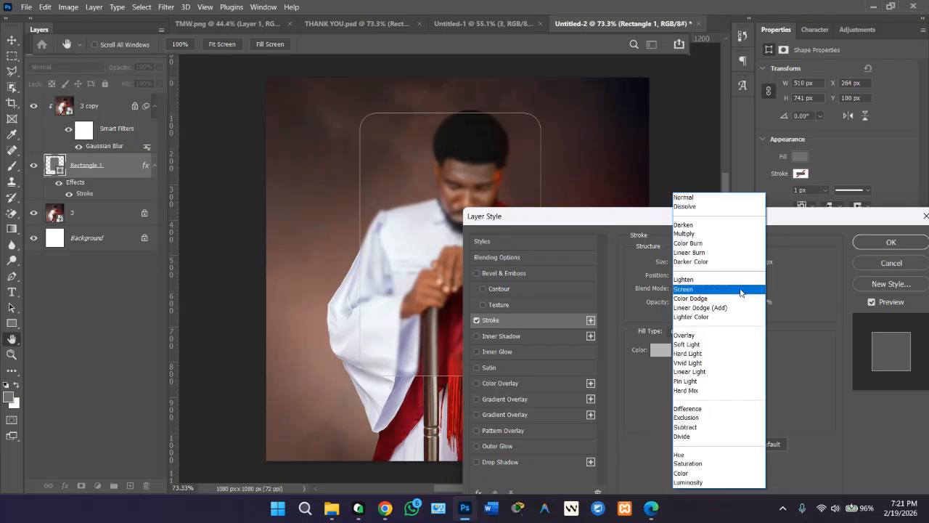
click(709, 334)
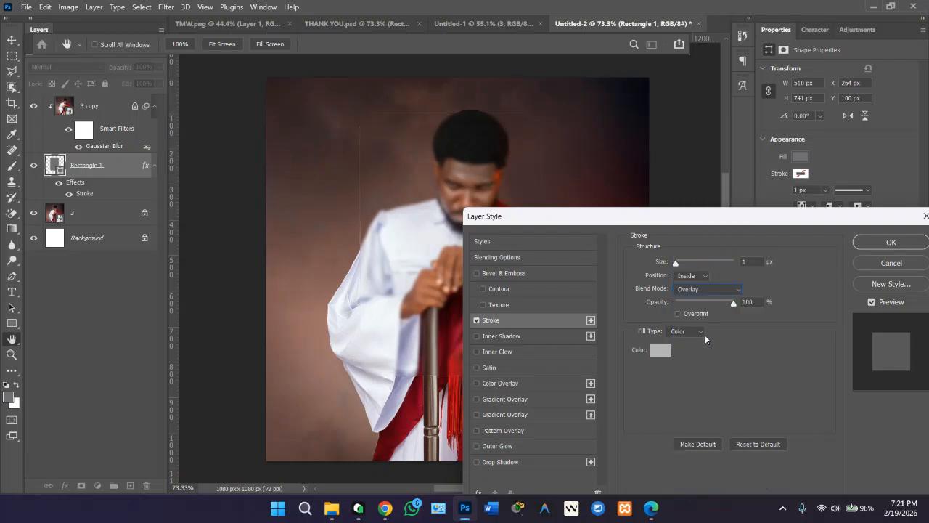
drag(637, 221, 738, 153)
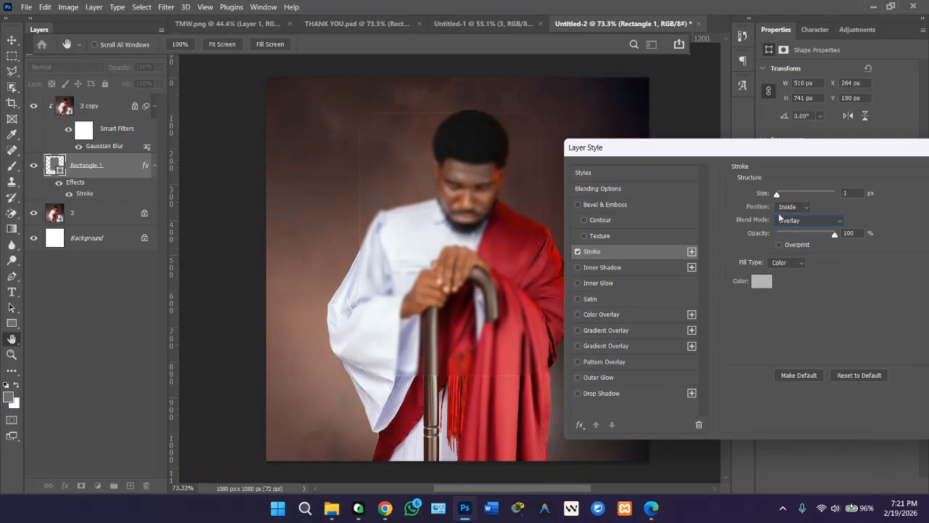
drag(779, 193, 773, 194)
drag(631, 158, 628, 123)
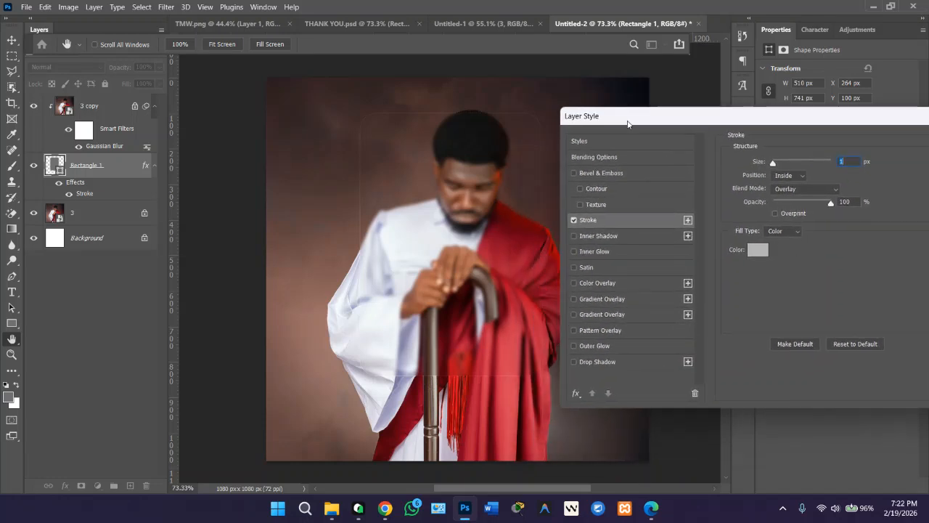
Step: Add a white Inner Shadow to the rounded rectangle and set its distance to 29 px
click(617, 236)
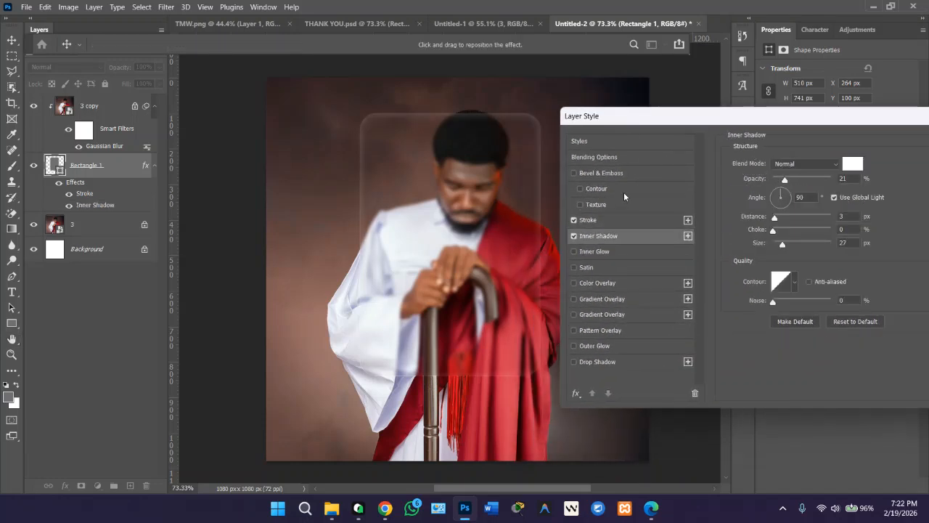
drag(630, 123, 644, 122)
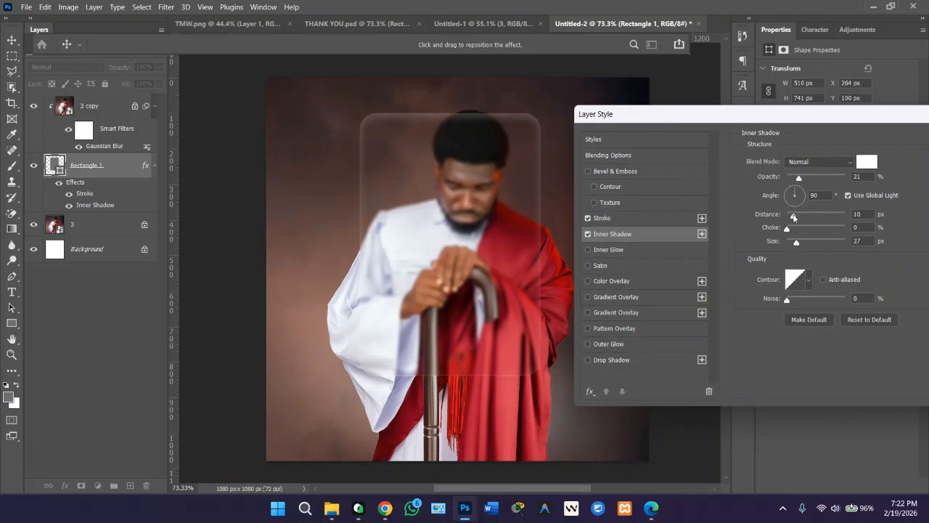
drag(794, 218, 804, 216)
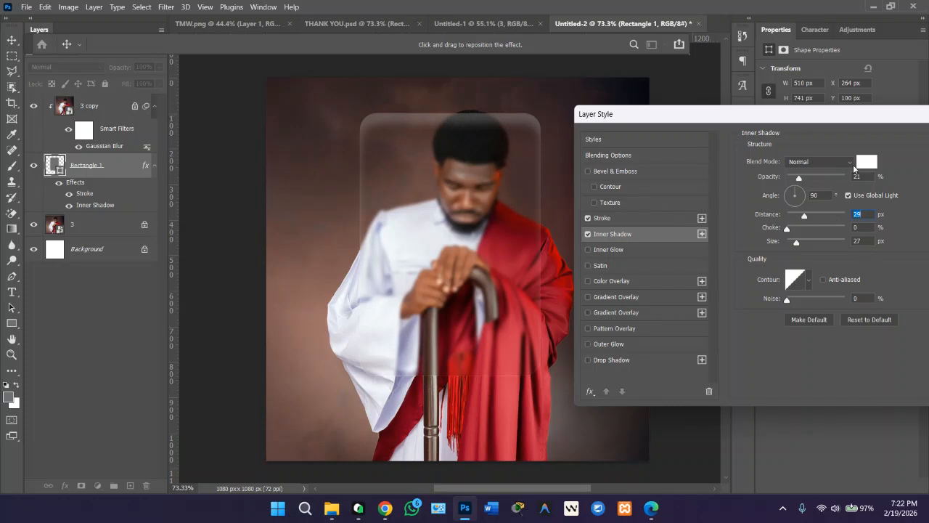
Step: Try the Overlay blend mode on the inner shadow, return it to Normal and reduce its opacity to 0%
click(850, 162)
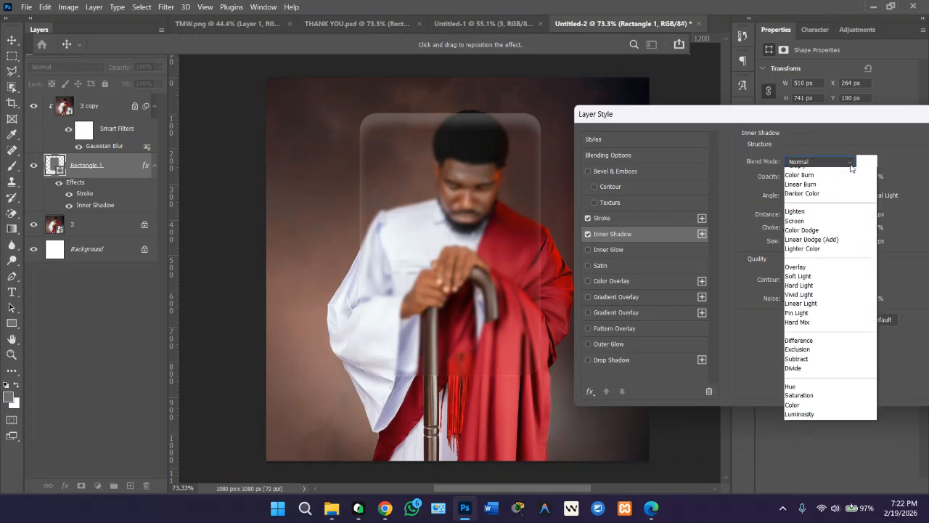
click(817, 310)
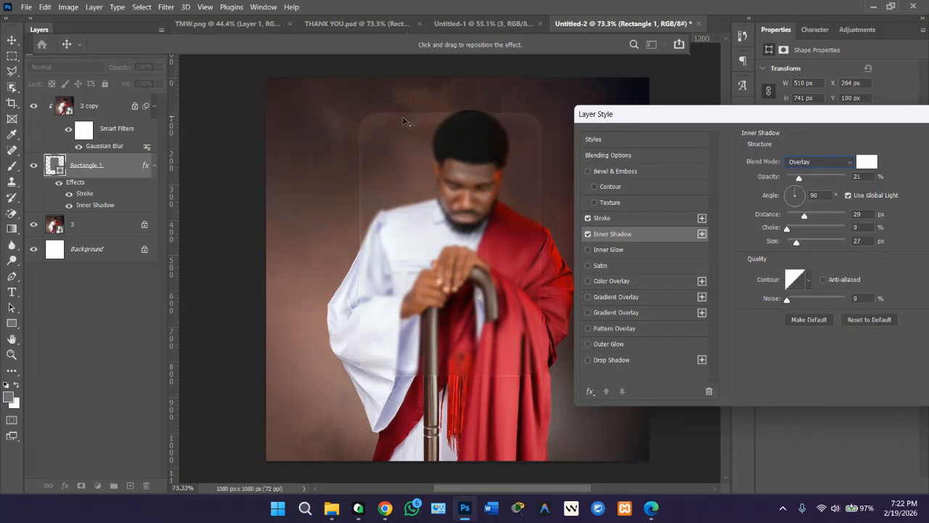
click(851, 164)
click(825, 174)
drag(800, 179, 787, 179)
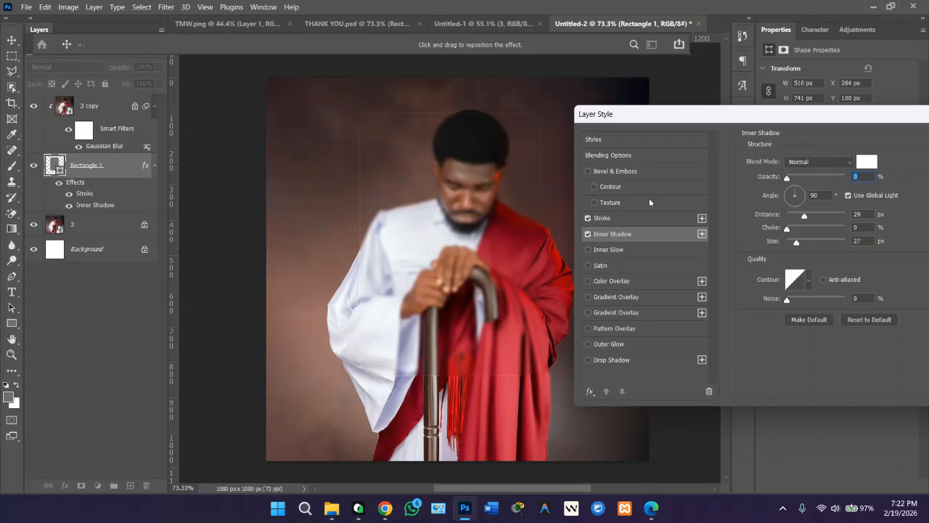
Step: Add a white Inner Glow to the rounded rectangle, compare the Normal and Luminosity blend modes, and settle on Overlay
click(631, 249)
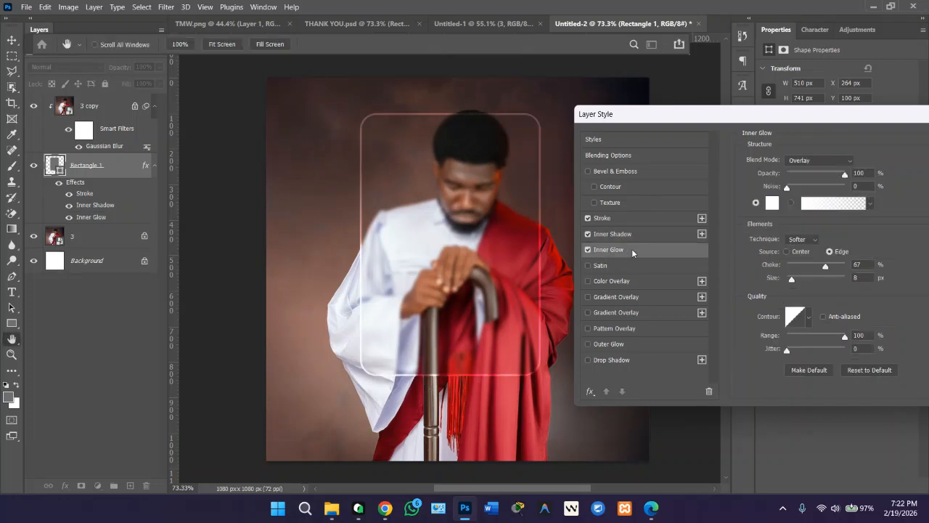
click(846, 168)
click(826, 175)
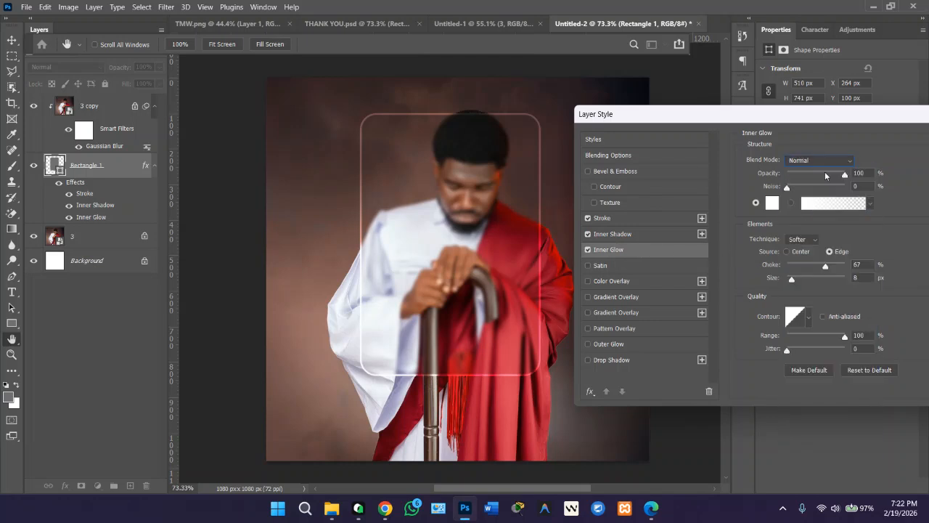
click(850, 164)
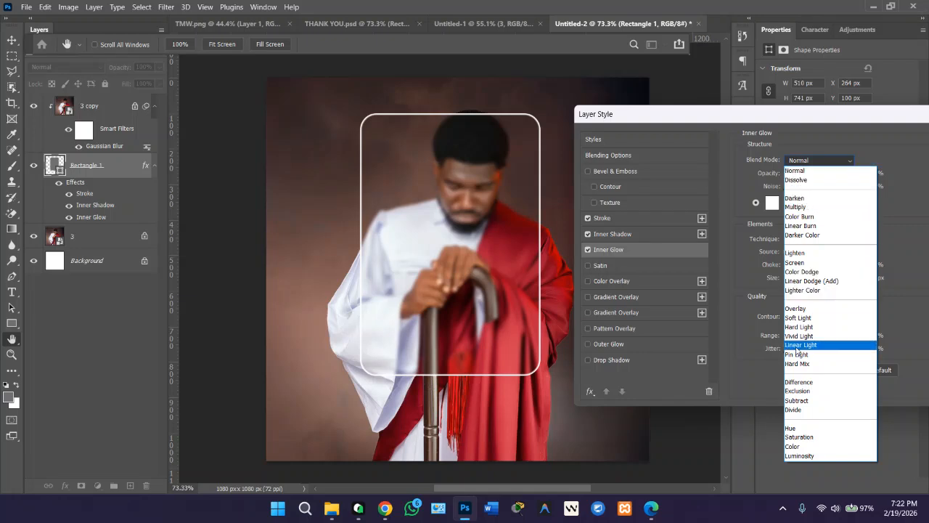
click(795, 455)
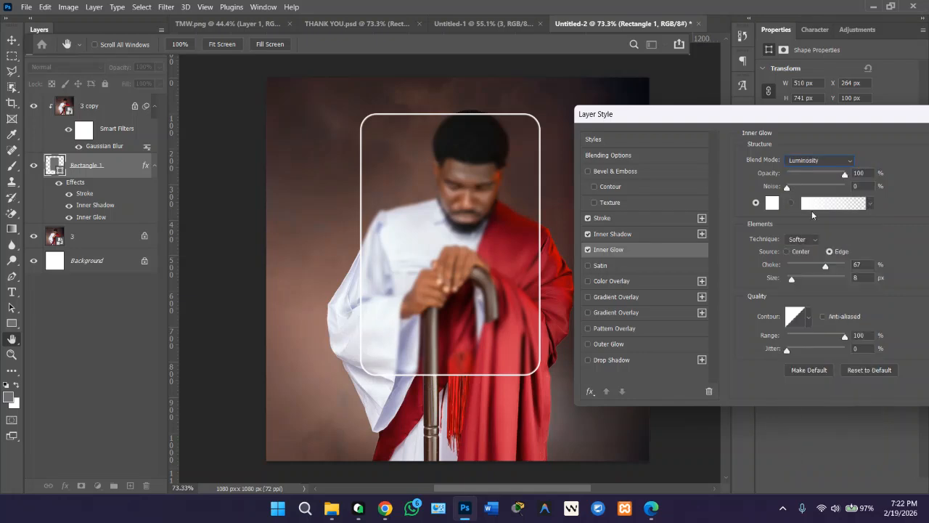
click(849, 166)
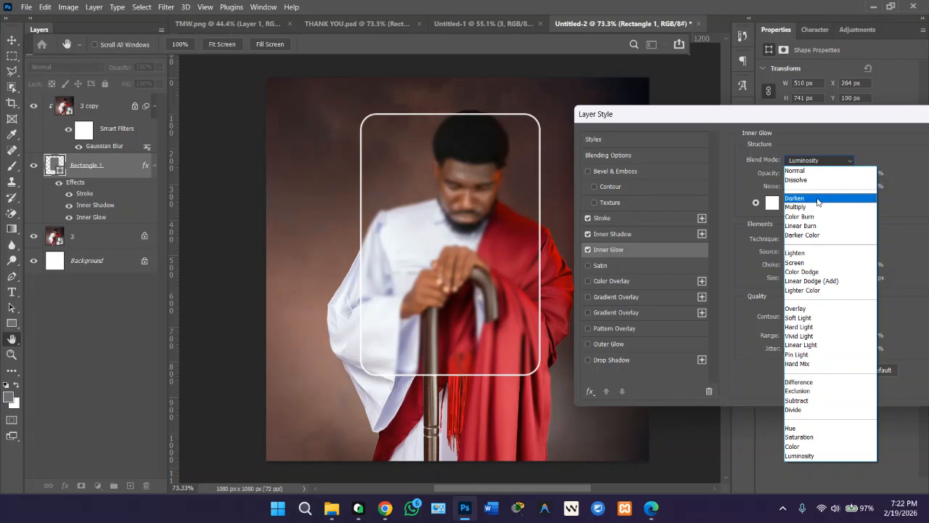
click(812, 306)
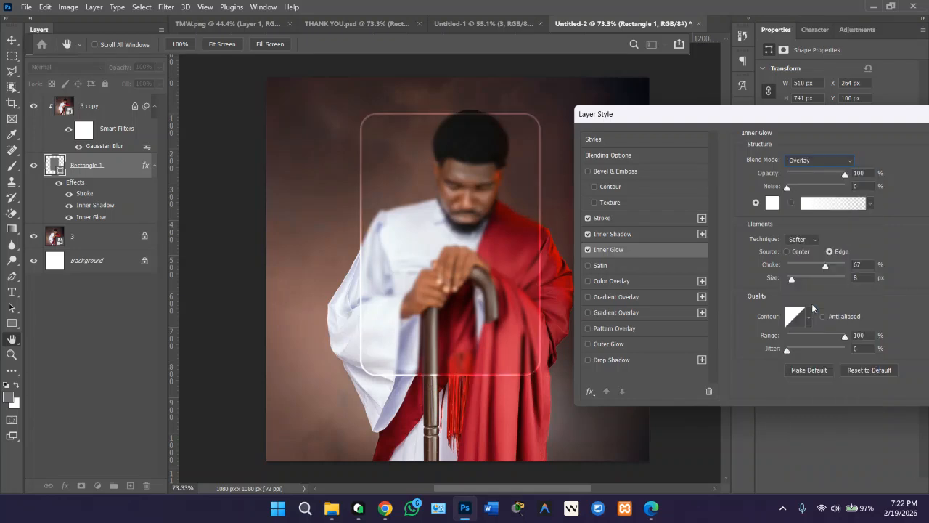
Step: Lower the inner glow's opacity to 20% and apply the layer effects to the rounded rectangle
drag(845, 175, 800, 176)
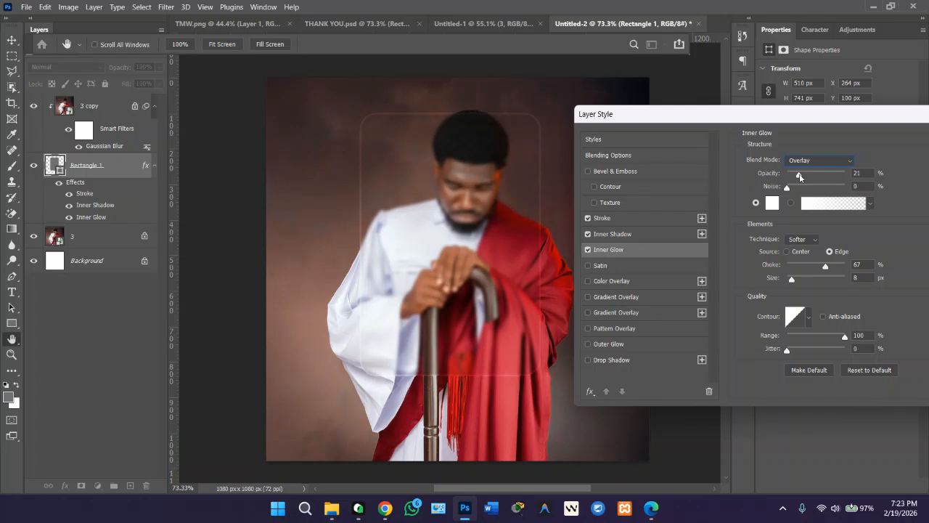
click(800, 176)
drag(684, 122, 480, 159)
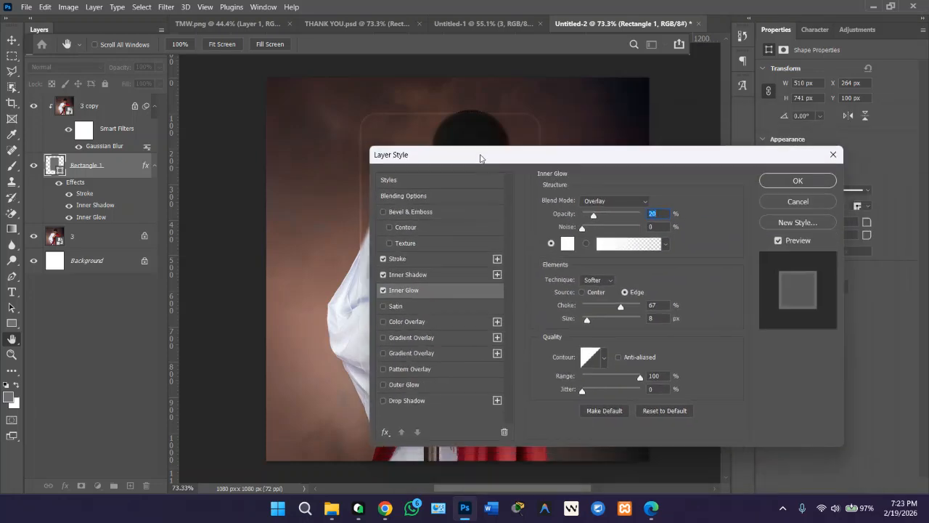
click(783, 184)
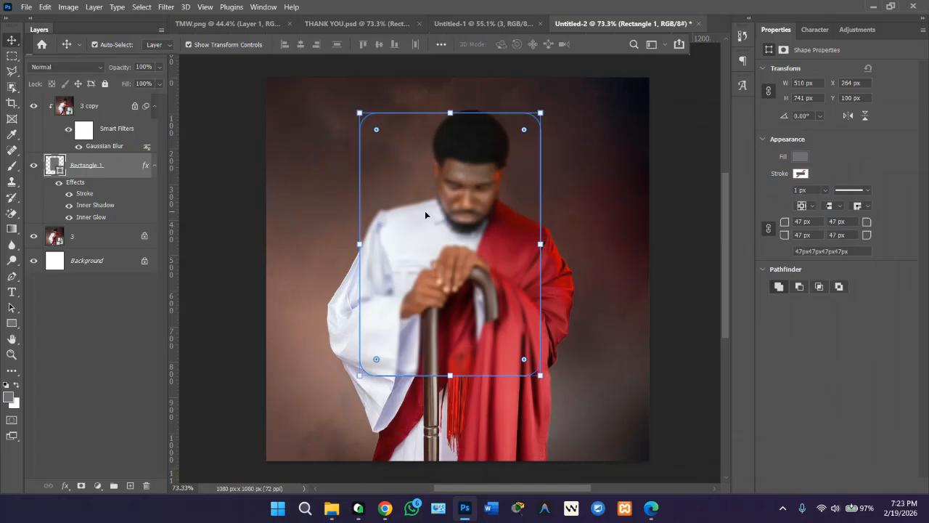
Step: Reposition the rounded rectangle over the man's head and chest and resize it to about 612 × 598 px
drag(425, 211, 433, 194)
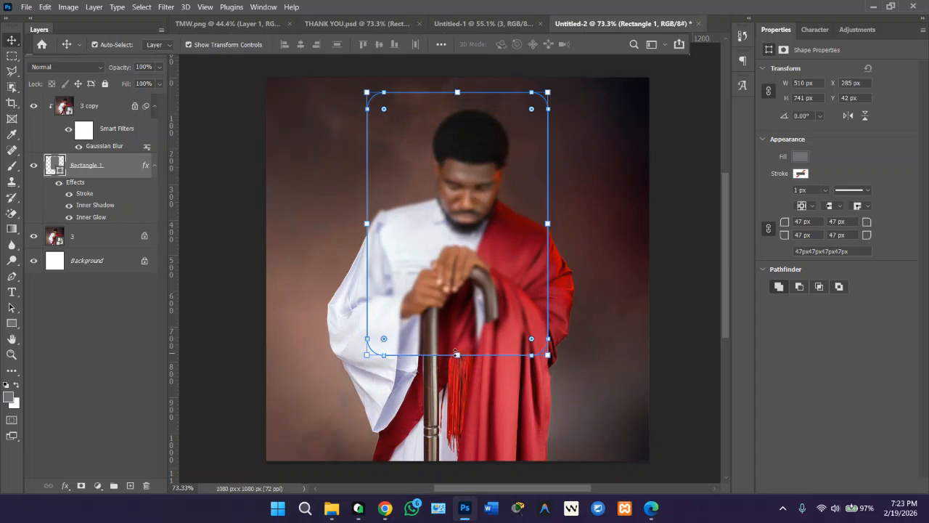
drag(457, 354, 456, 339)
drag(456, 273, 457, 266)
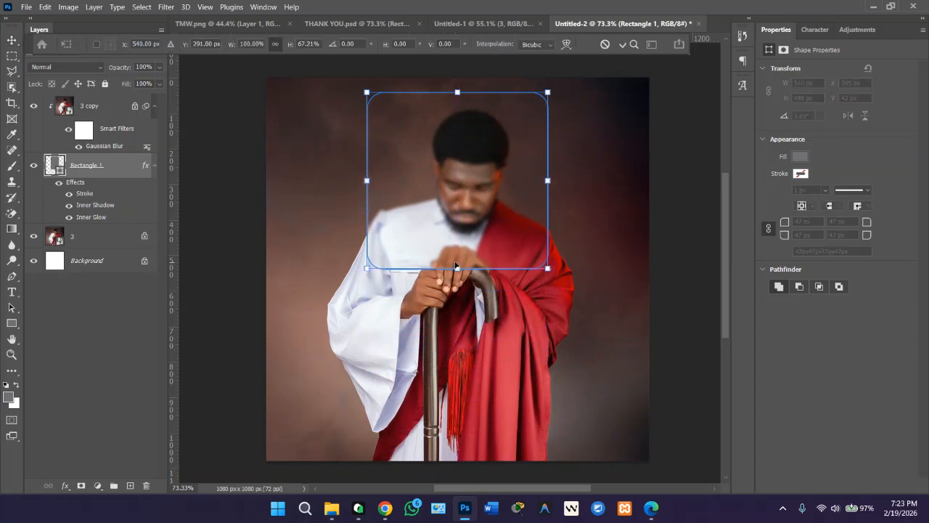
drag(453, 121, 418, 296)
drag(501, 316, 493, 183)
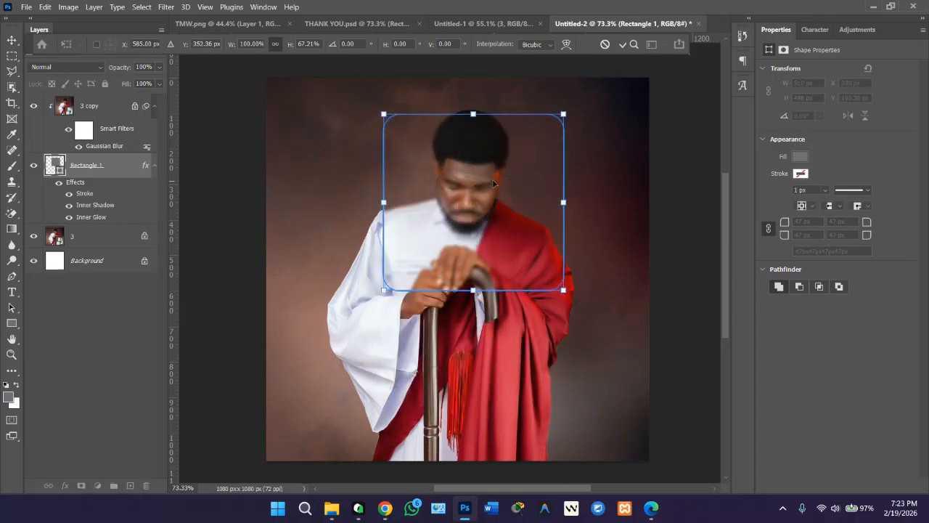
drag(473, 290, 472, 324)
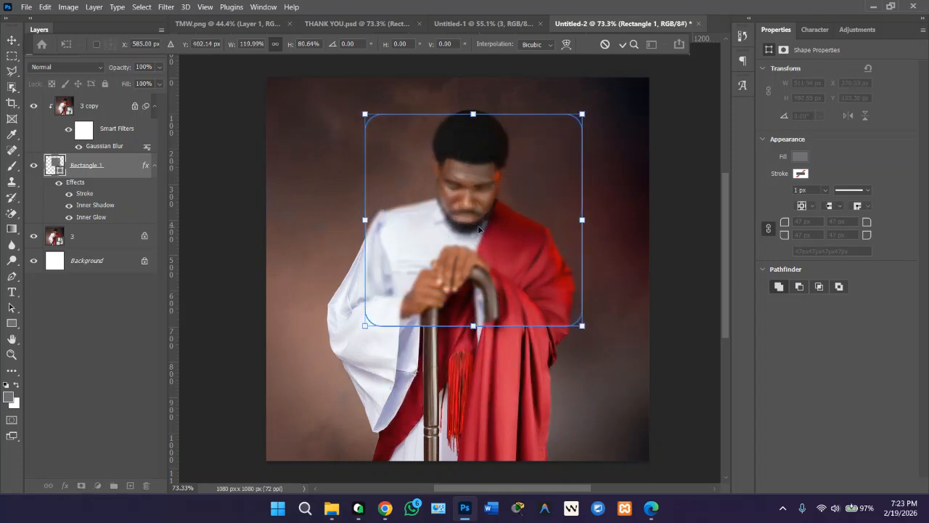
drag(481, 230, 479, 208)
click(654, 283)
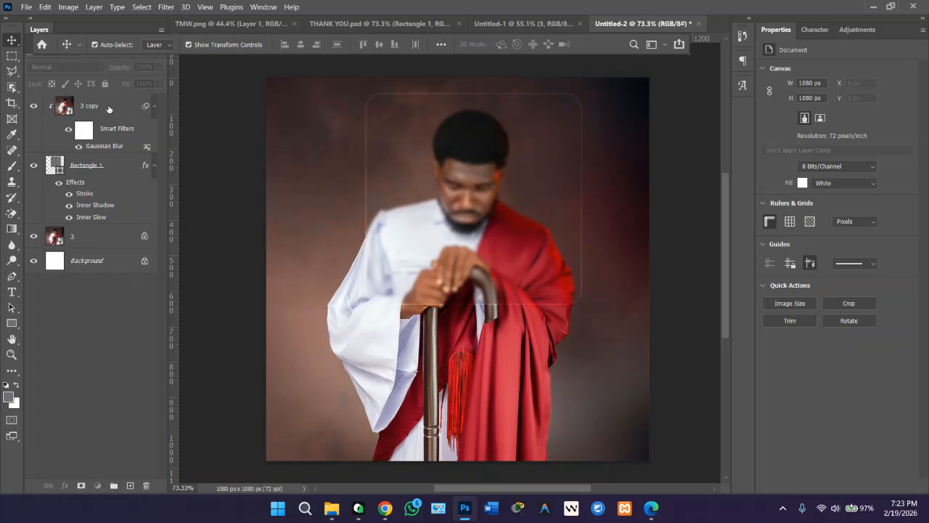
Step: Try Gaussian Blur radii up to 1000 pixels and down to 1.6 on the 3 copy layer, settling on 4.0 pixels
click(113, 109)
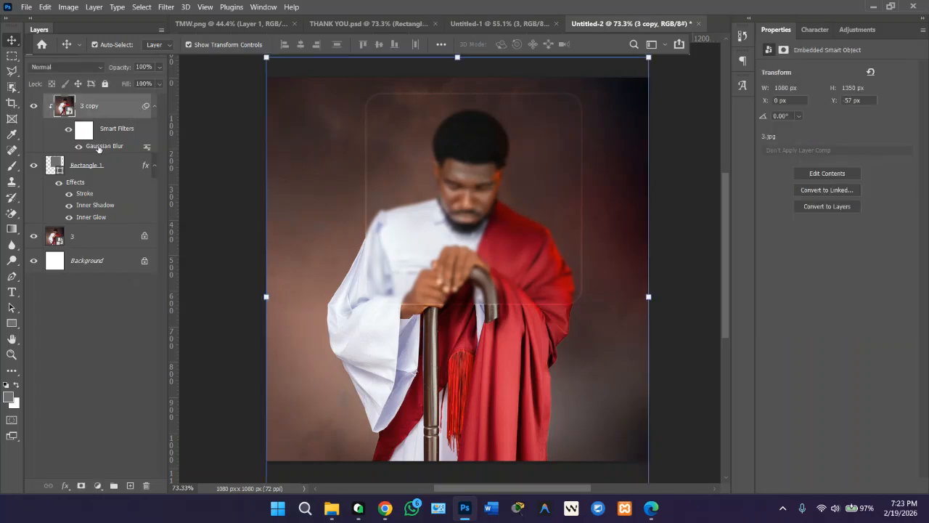
double_click(97, 148)
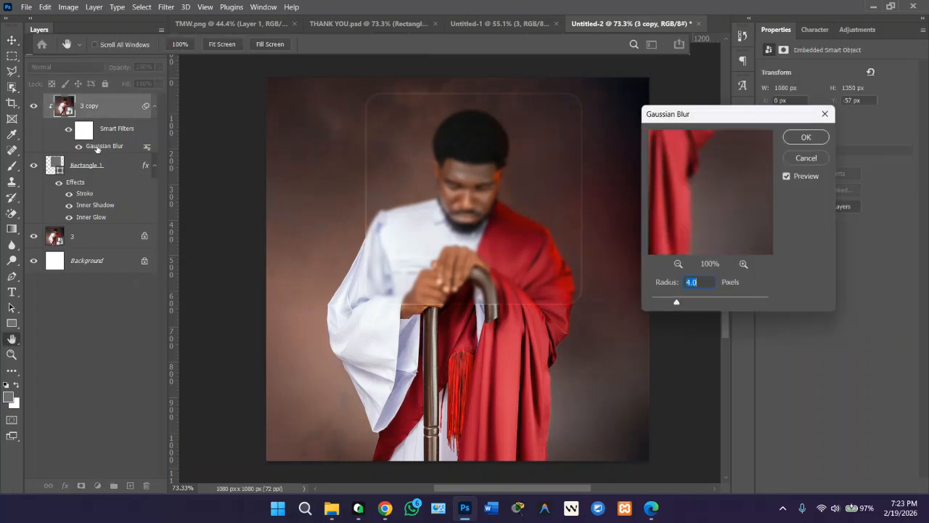
drag(677, 306, 776, 300)
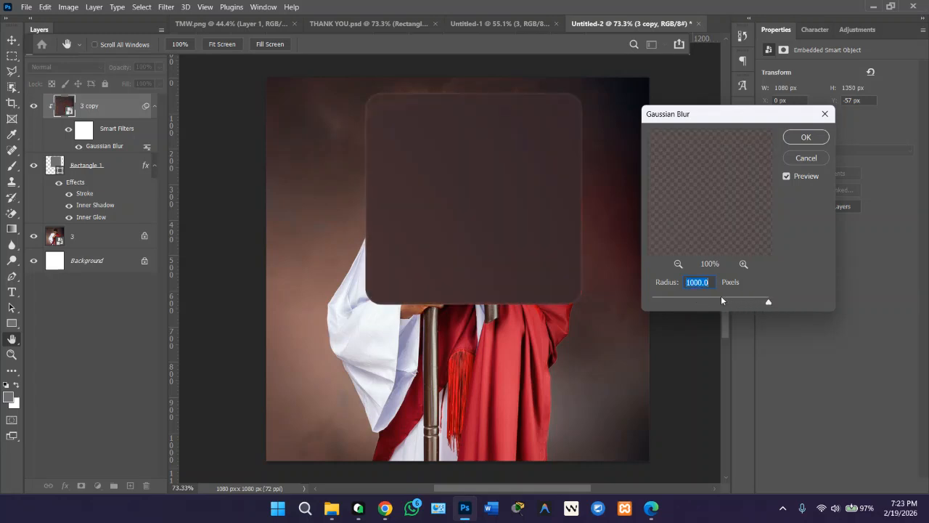
drag(697, 301, 662, 303)
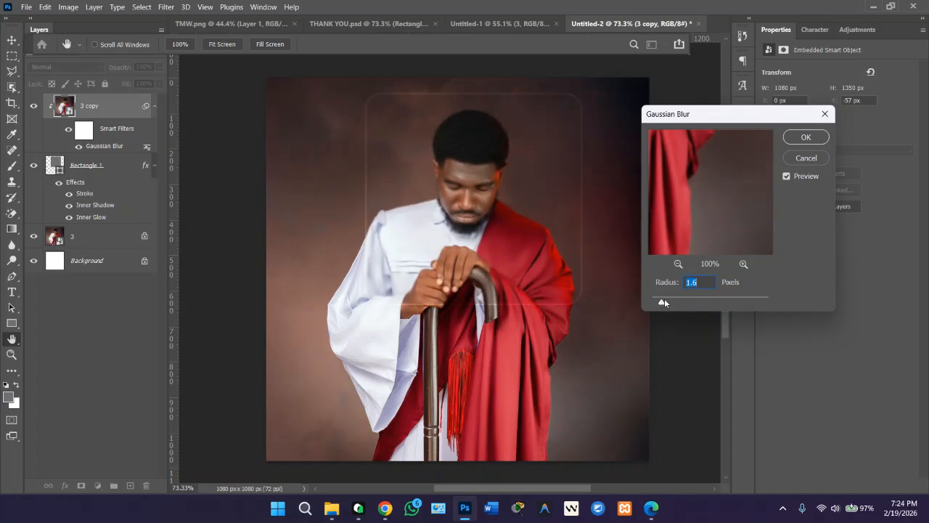
drag(665, 303, 670, 300)
drag(670, 302, 685, 303)
key(Down)
key(Down)
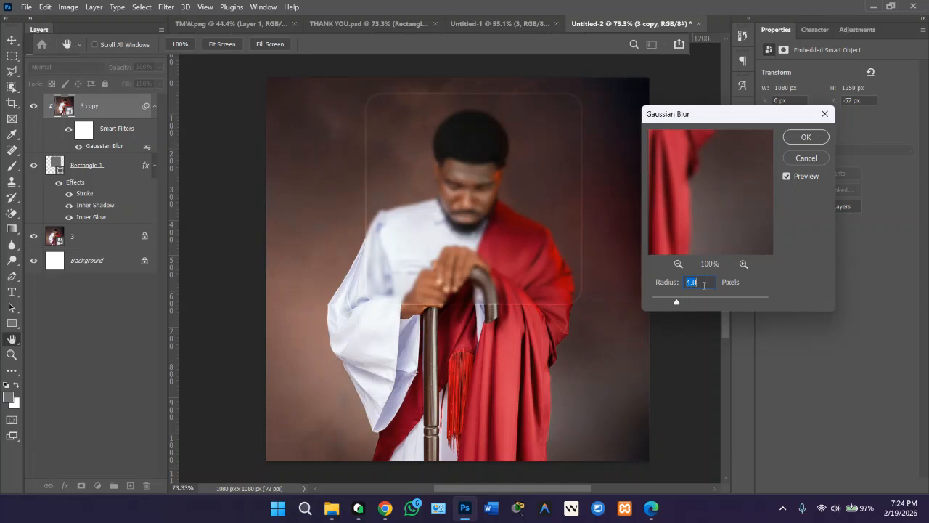
click(804, 137)
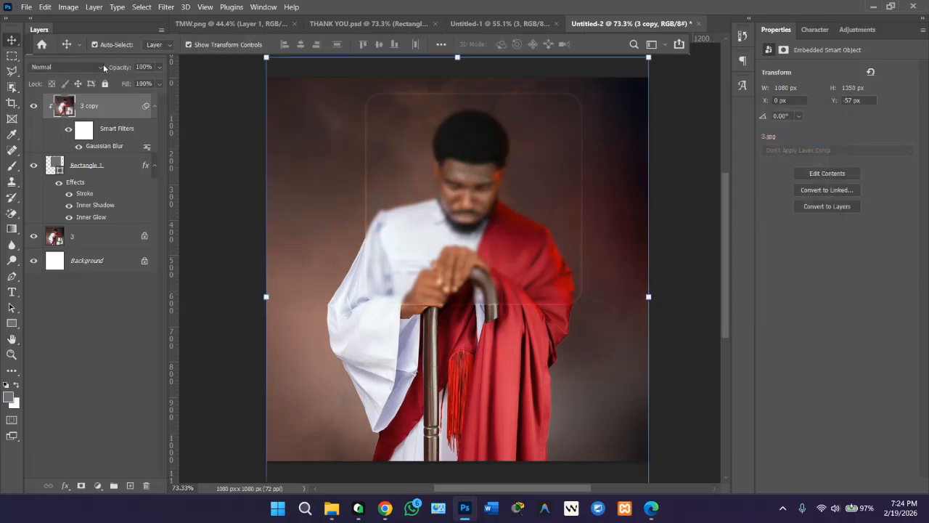
Step: Lock the position of the 3 copy layer and enlarge the rounded rectangle to about 813 × 794 px over the portrait
click(78, 84)
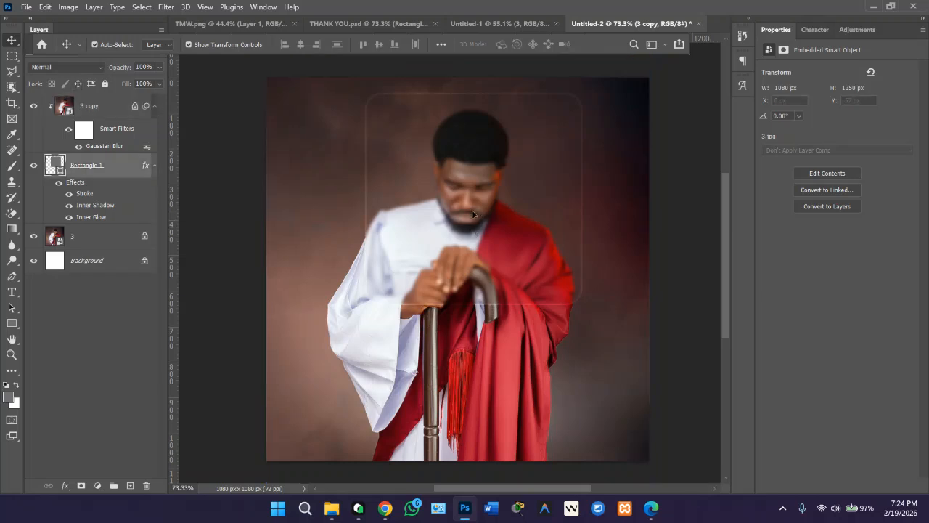
mouse_move(472, 210)
mouse_down()
mouse_move(389, 346)
mouse_move(504, 263)
mouse_move(450, 304)
mouse_move(470, 224)
mouse_up()
drag(469, 321, 469, 395)
key(Return)
click(658, 310)
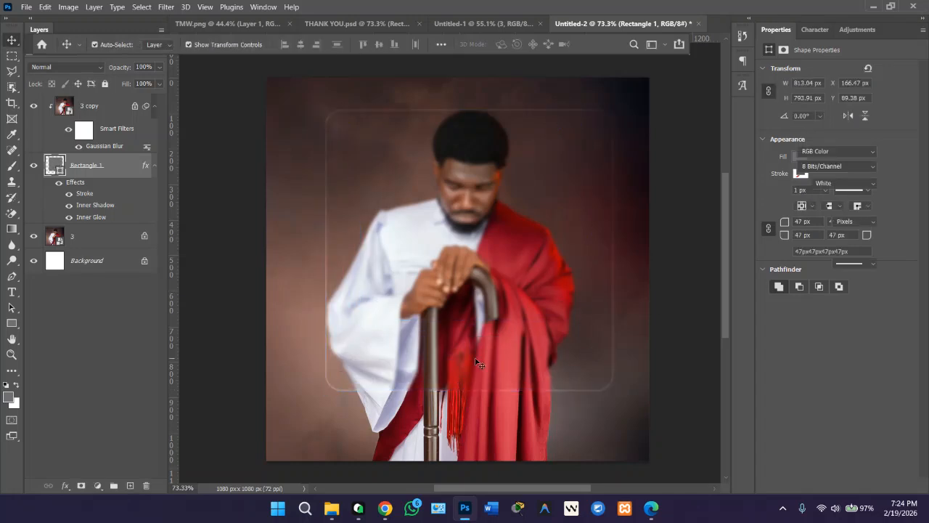
Step: View the Untitled-1 design and copy the white message paragraph from THANK YOU.psd into Untitled-2
click(501, 24)
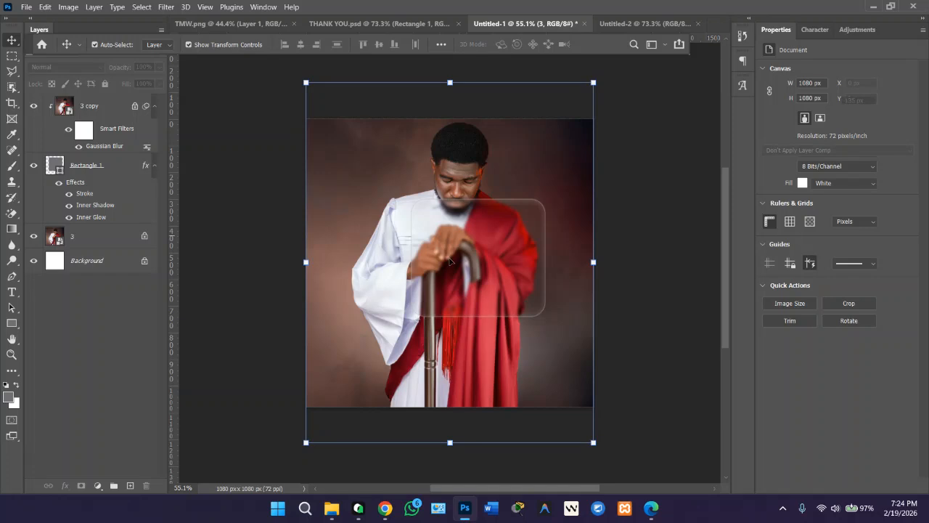
click(434, 242)
click(377, 23)
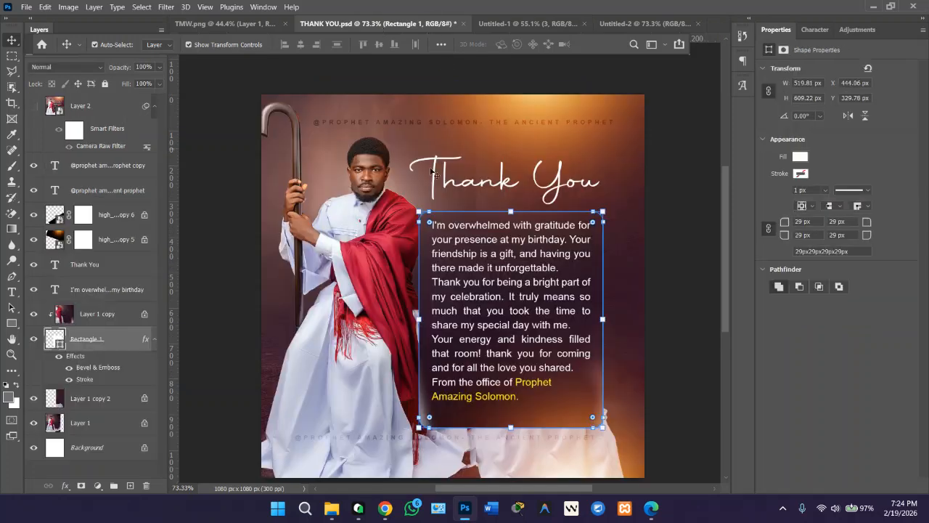
click(486, 281)
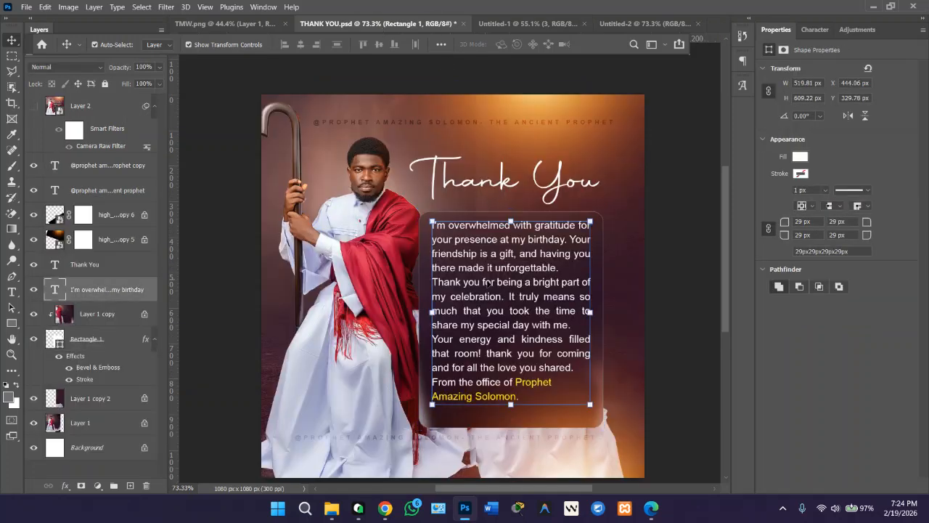
drag(489, 284, 657, 24)
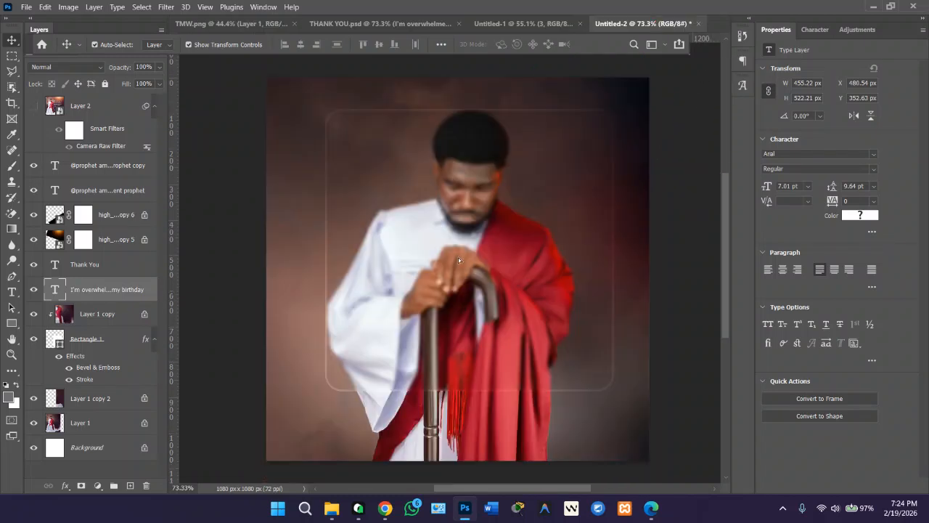
drag(458, 260, 463, 237)
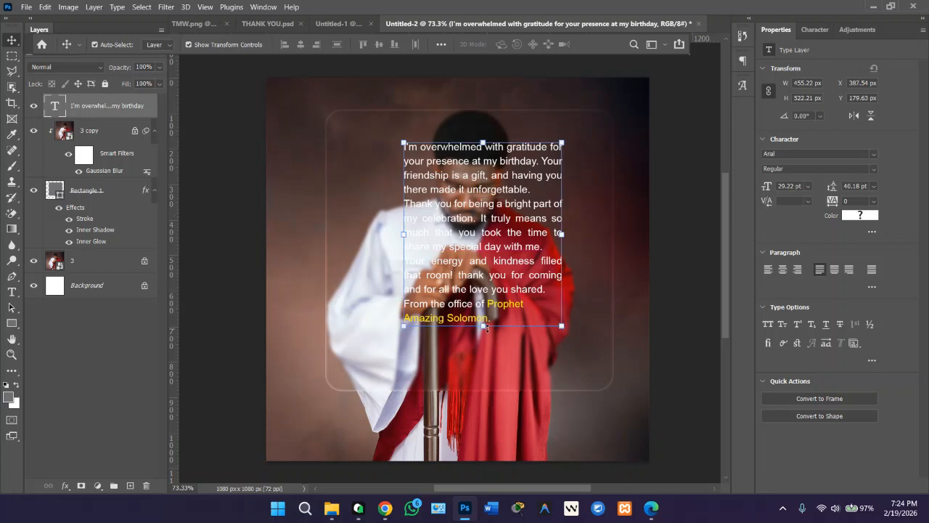
Step: Try the message paragraph at different positions on the frosted rectangle and delete it
drag(479, 228, 513, 227)
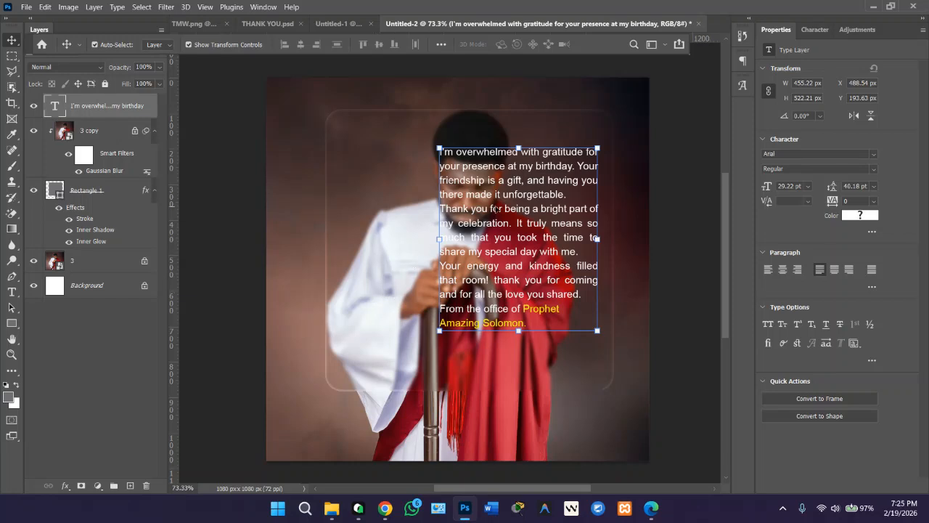
drag(498, 208, 459, 201)
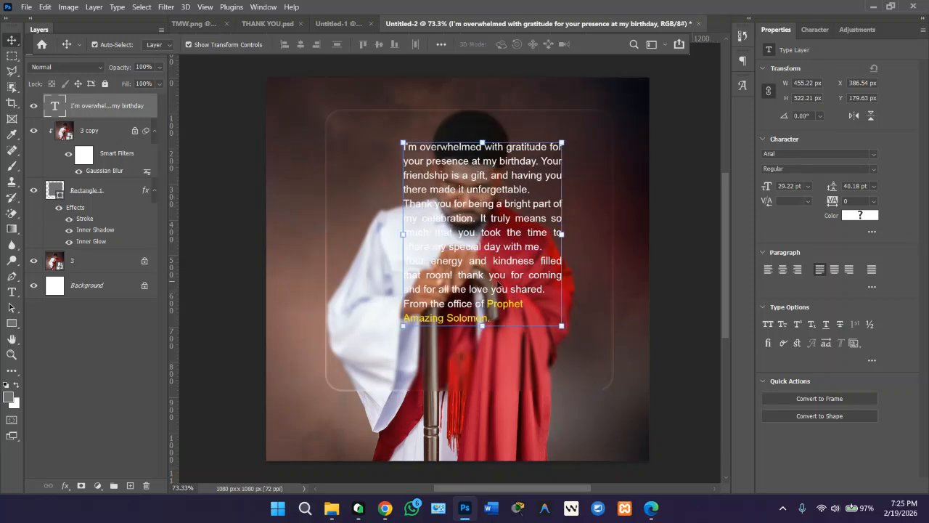
key(Delete)
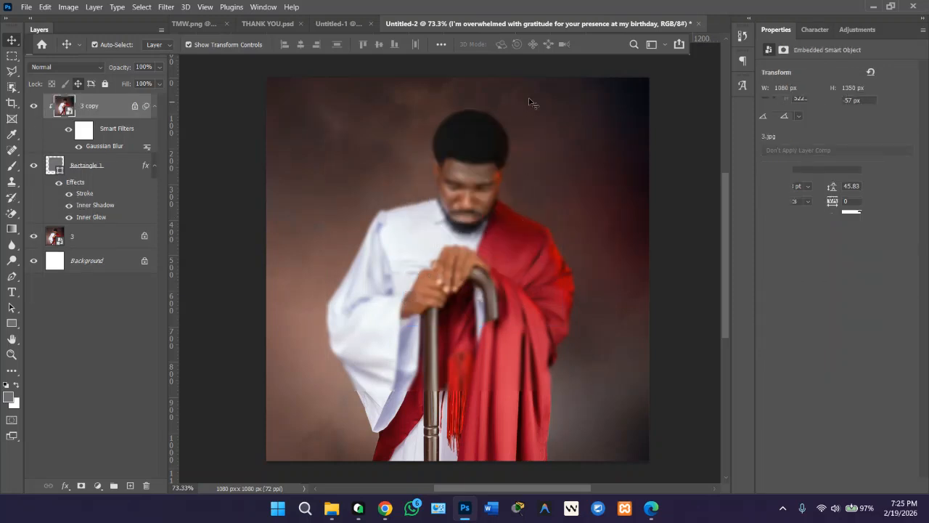
Step: Copy the script "Thank You" title from THANK YOU.psd into Untitled-2 over the frosted rectangle
key(ctrl+Tab)
key(ctrl+Tab)
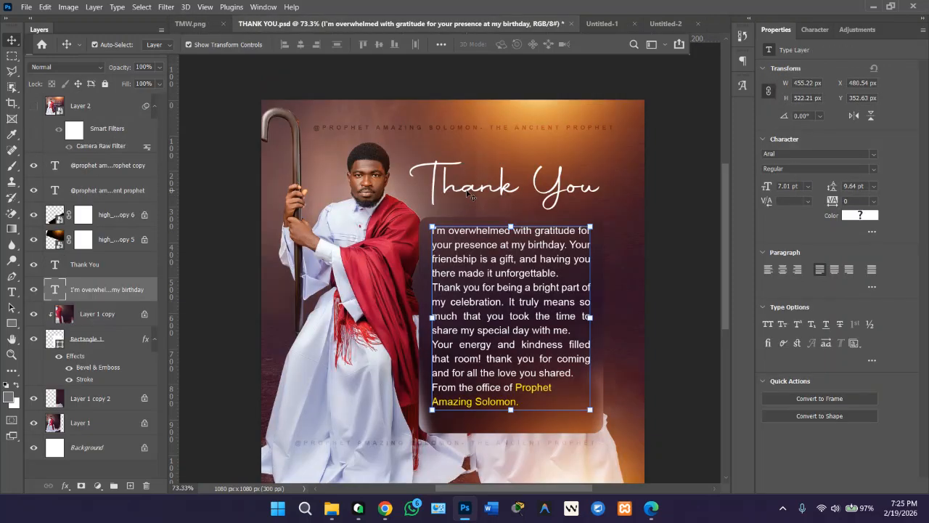
drag(467, 192, 468, 160)
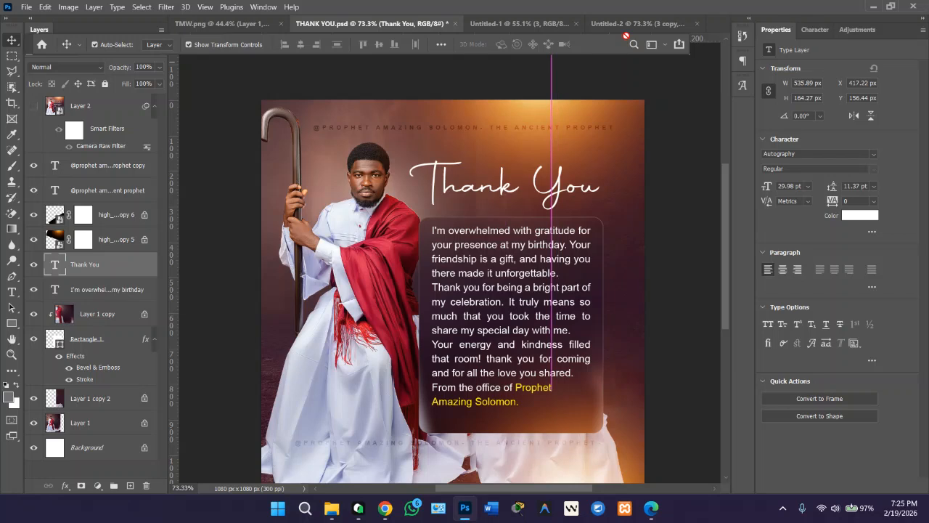
key(ctrl+Tab)
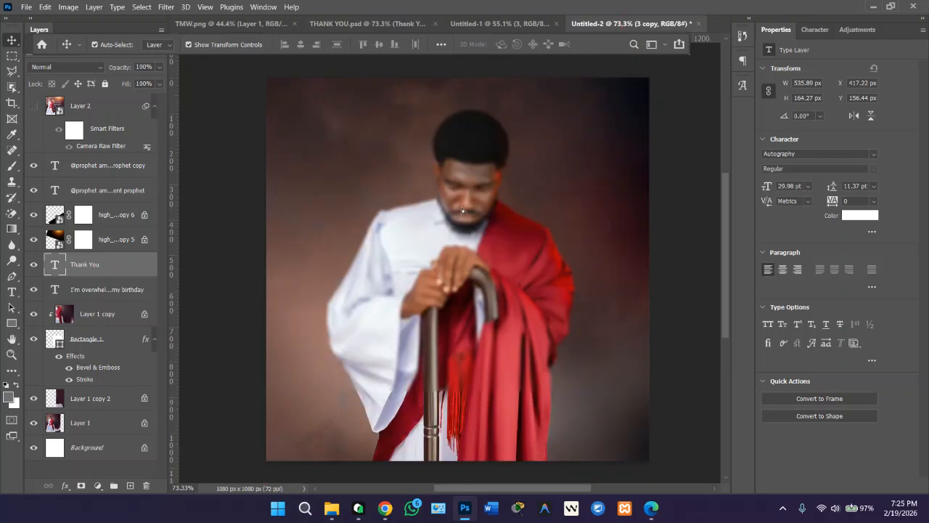
drag(462, 211, 462, 210)
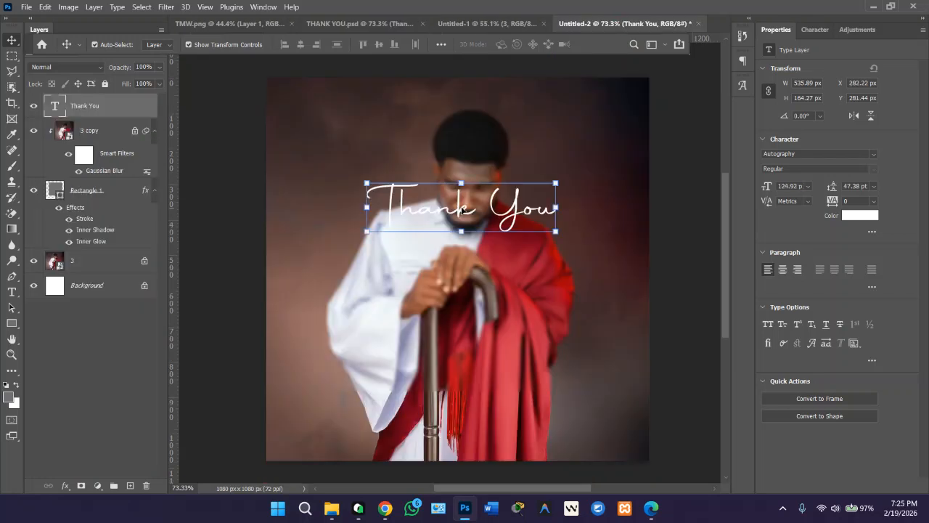
Step: Try the "Thank You" title over the man's head and move it down across his chest within the rounded rectangle
click(97, 190)
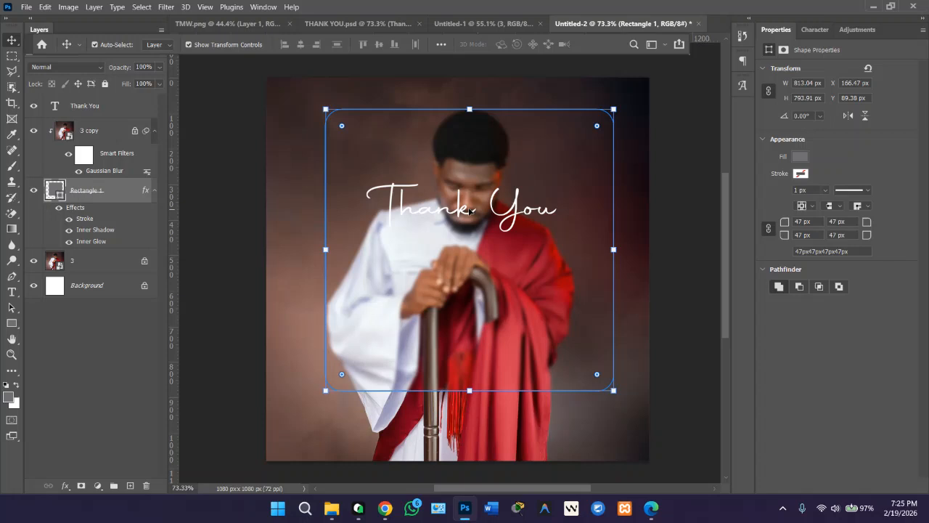
drag(462, 212, 472, 169)
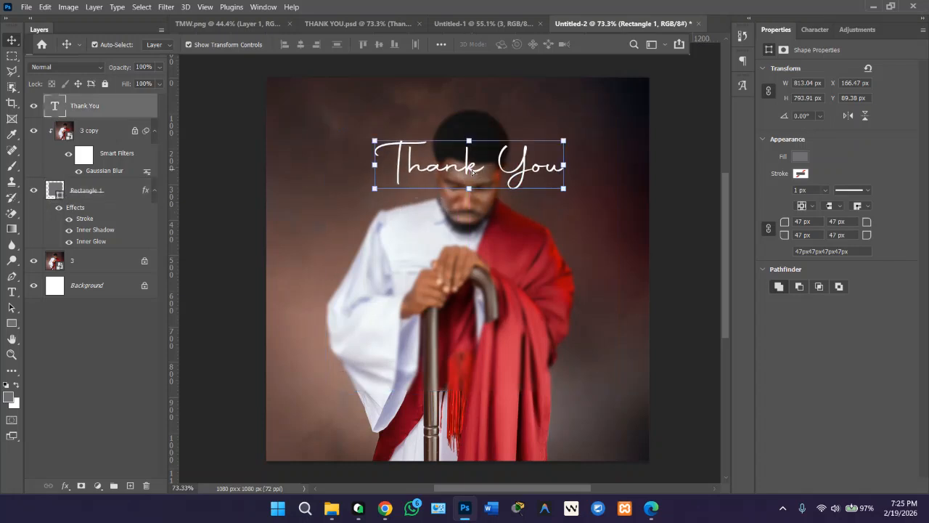
click(692, 276)
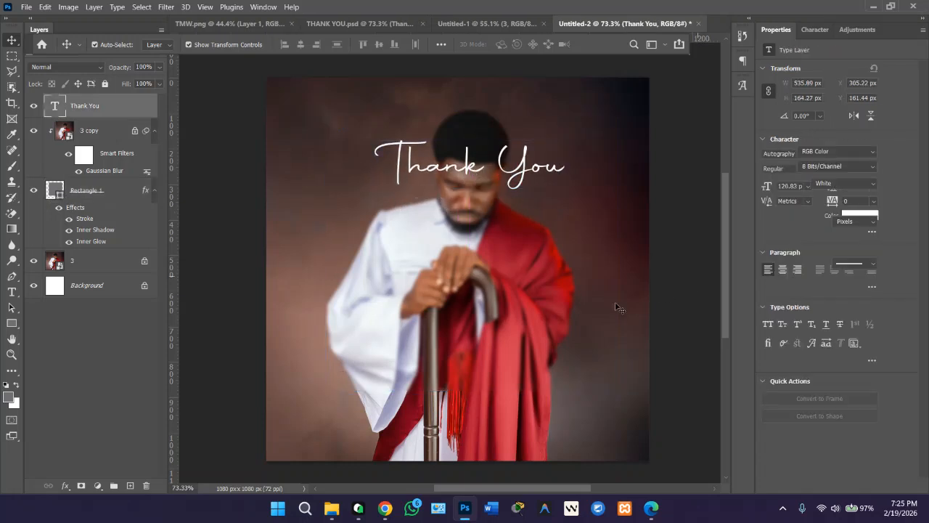
click(458, 246)
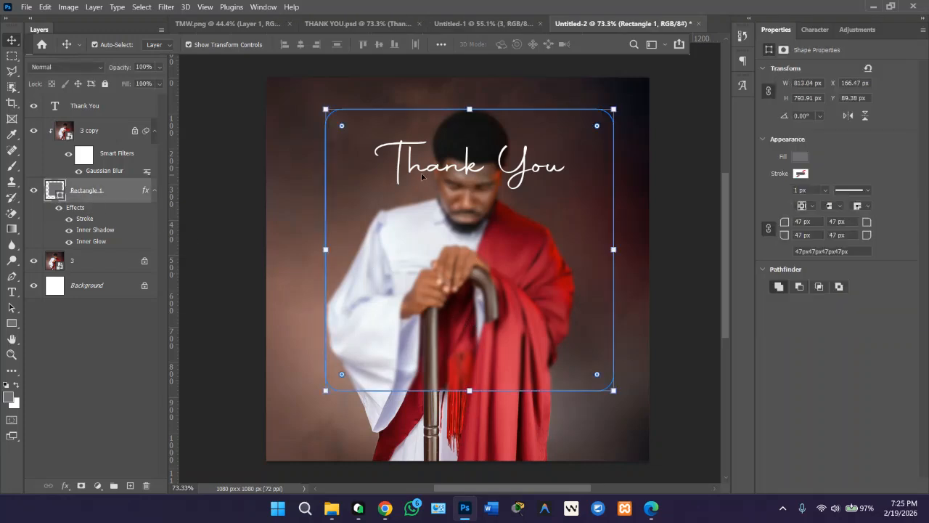
drag(422, 177, 424, 259)
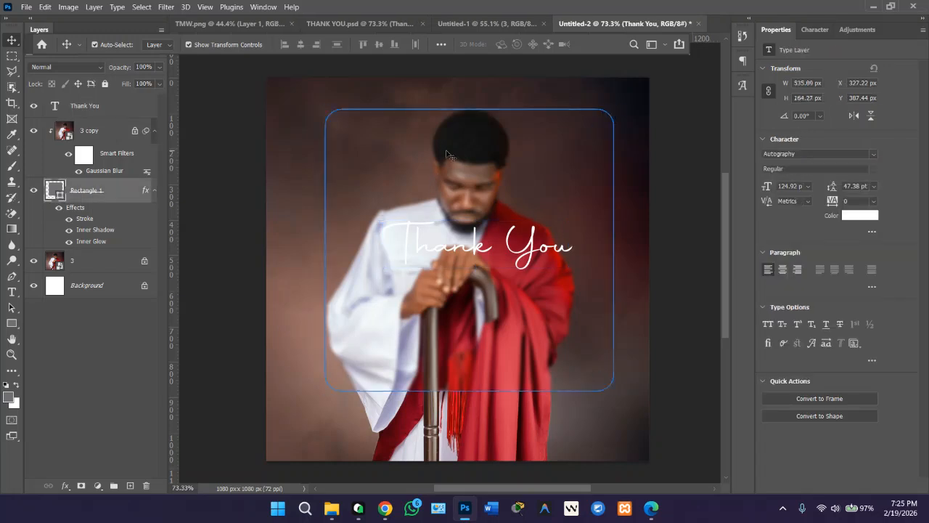
Step: Toggle the visibility of the Rectangle 1 layer to compare the portrait with and without the frosted glass, leaving it shown
click(449, 155)
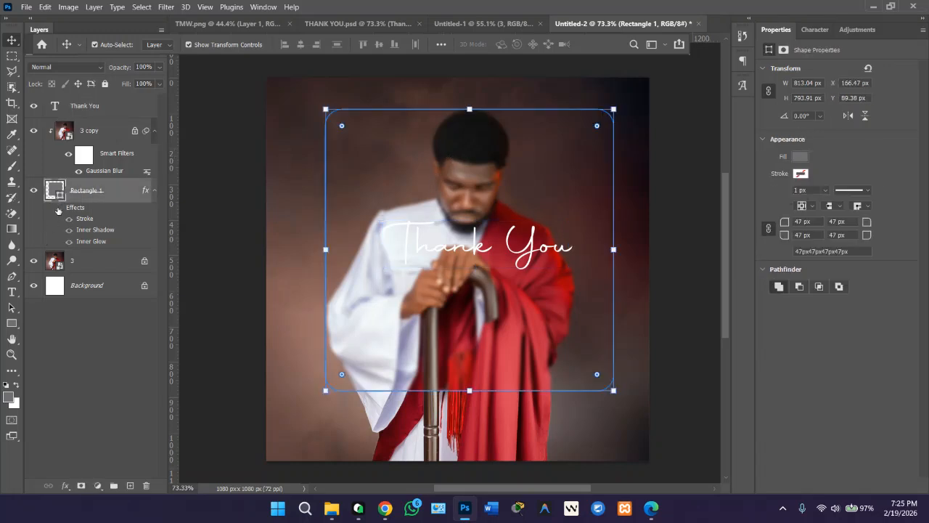
click(34, 191)
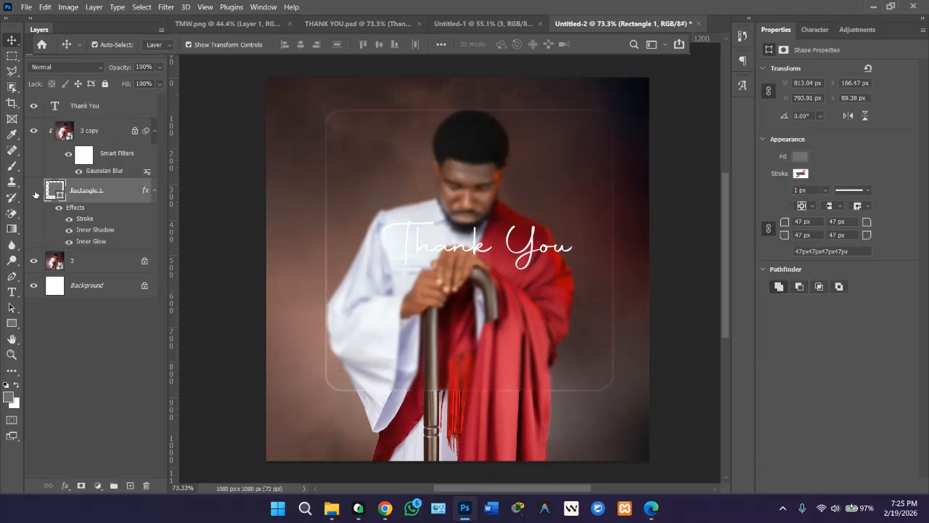
click(34, 191)
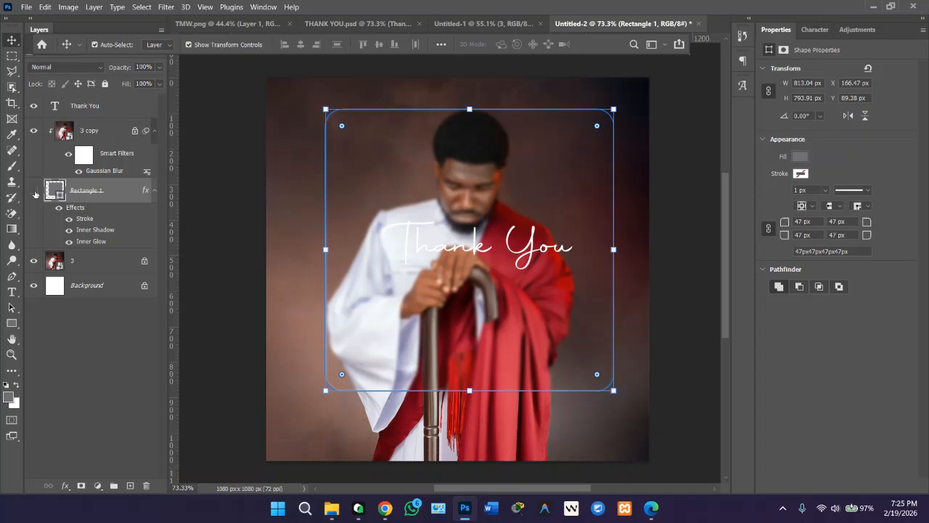
click(34, 192)
click(34, 191)
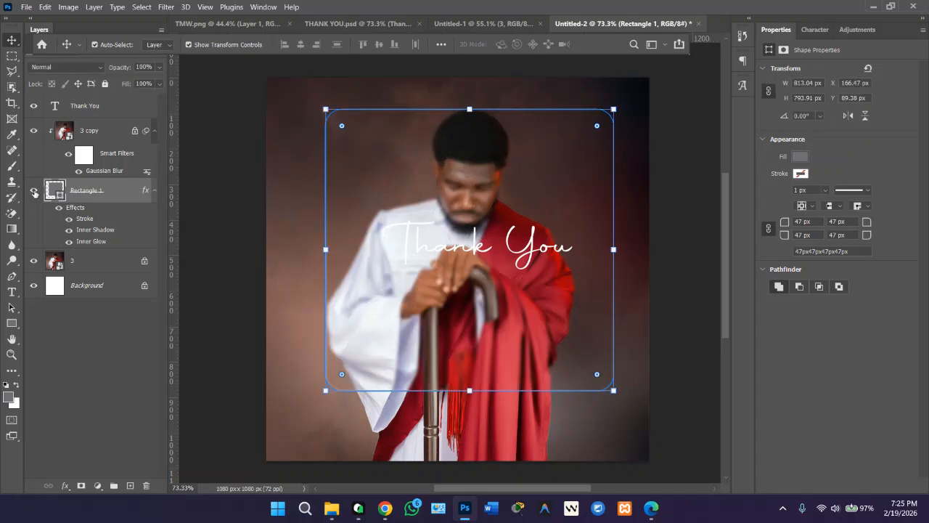
click(209, 239)
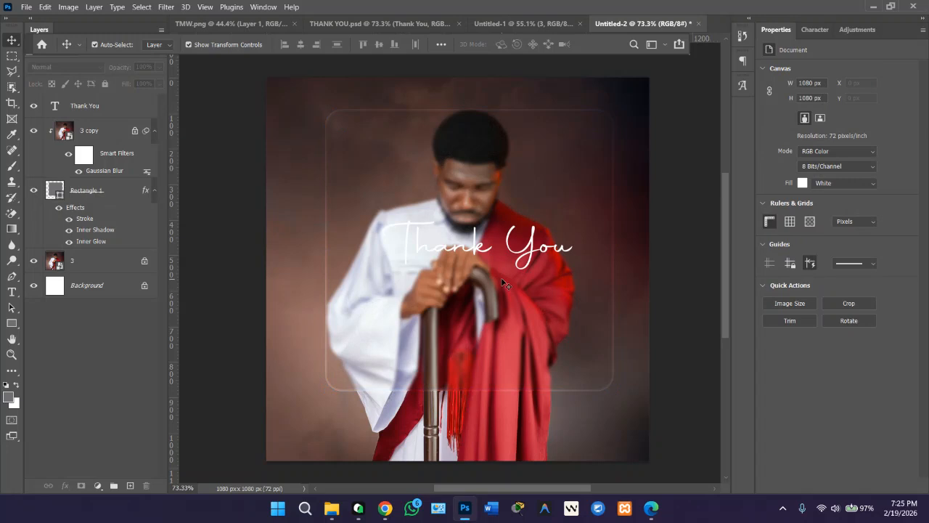
scroll(504, 282, down, 2)
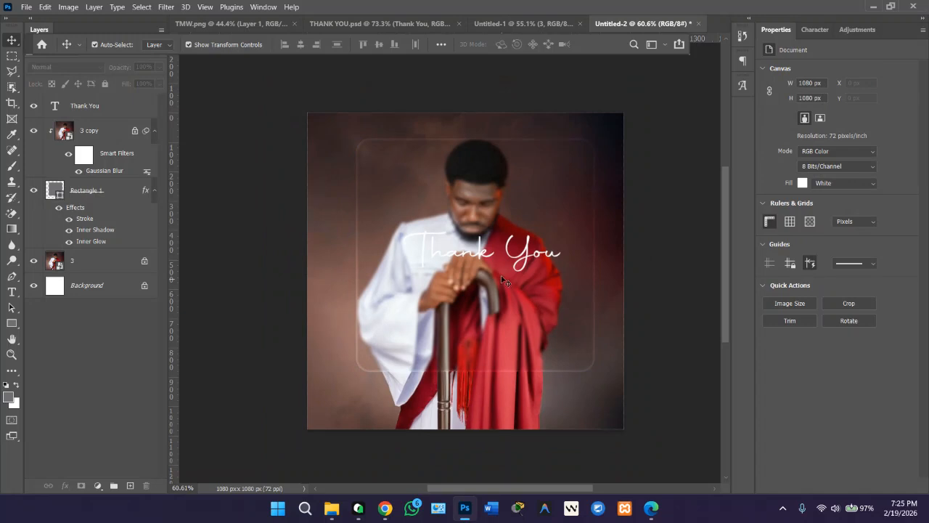
scroll(501, 252, up, 3)
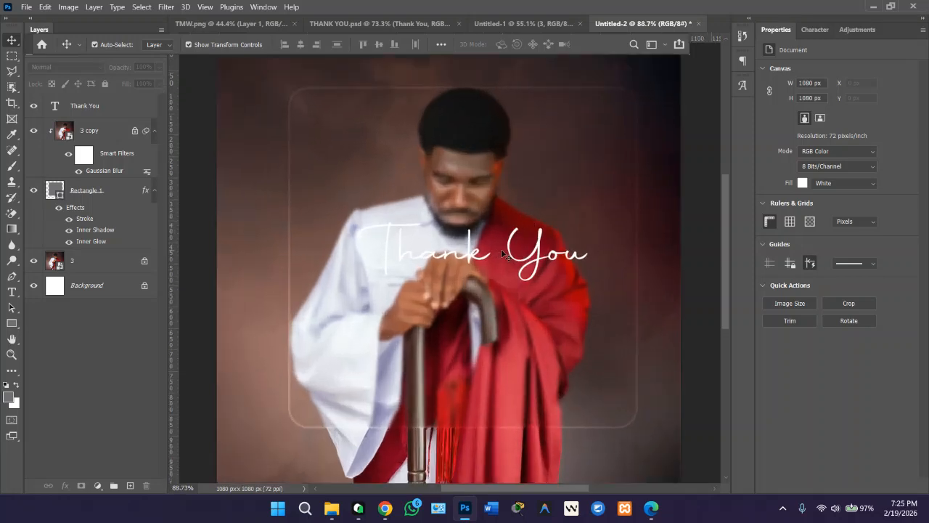
scroll(500, 252, down, 1)
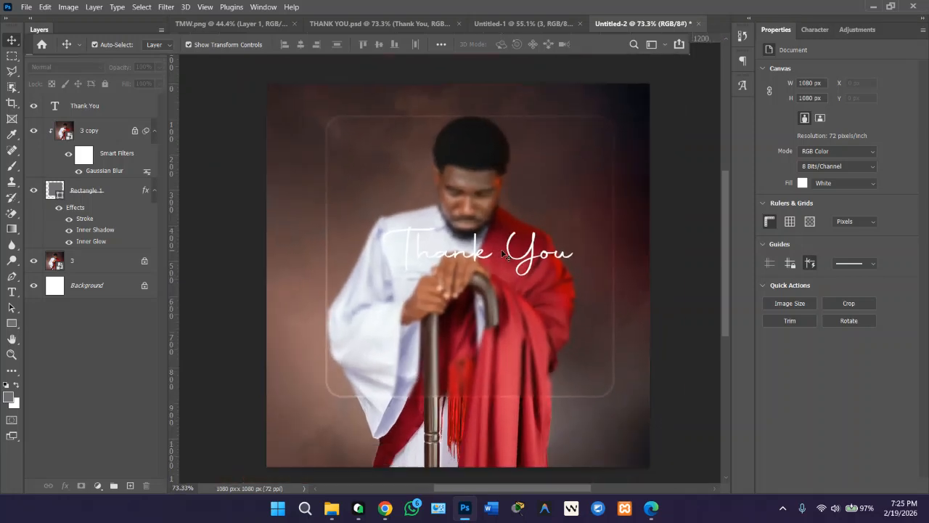
scroll(501, 252, down, 1)
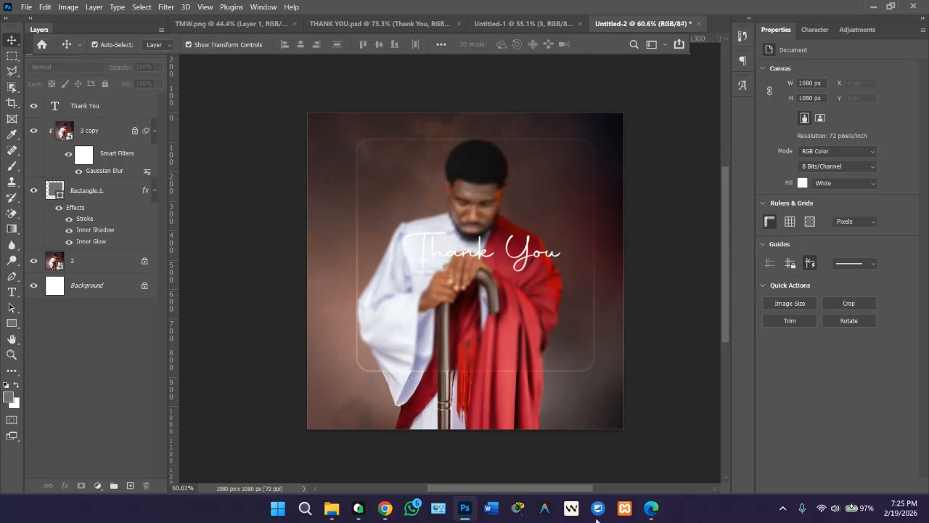
mouse_move(651, 508)
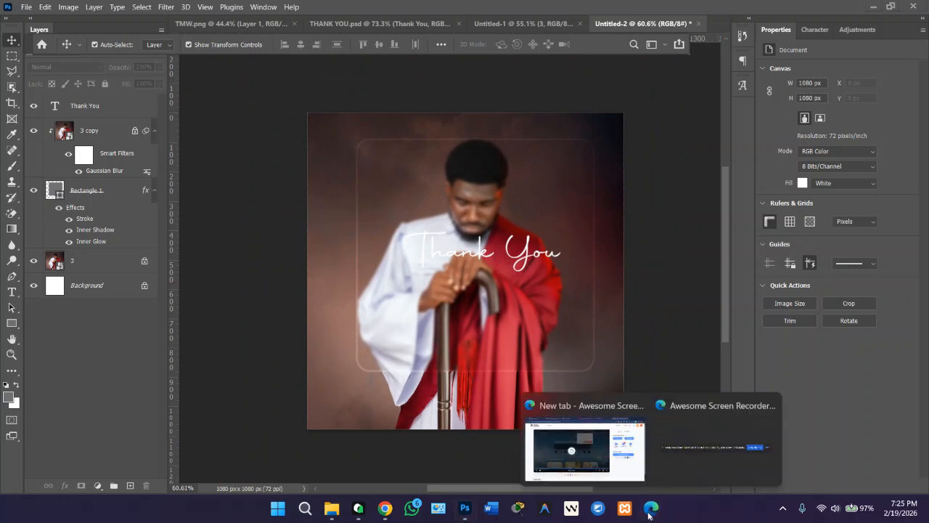
click(631, 465)
click(708, 65)
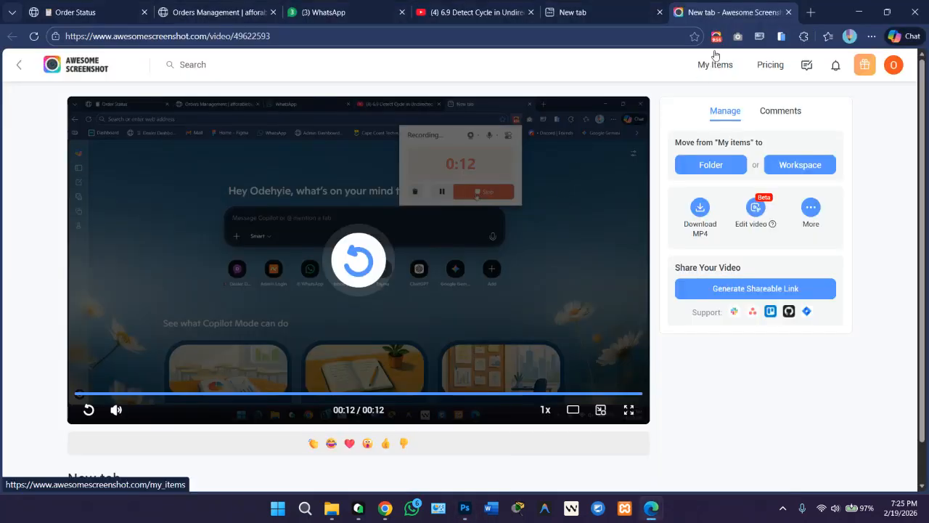